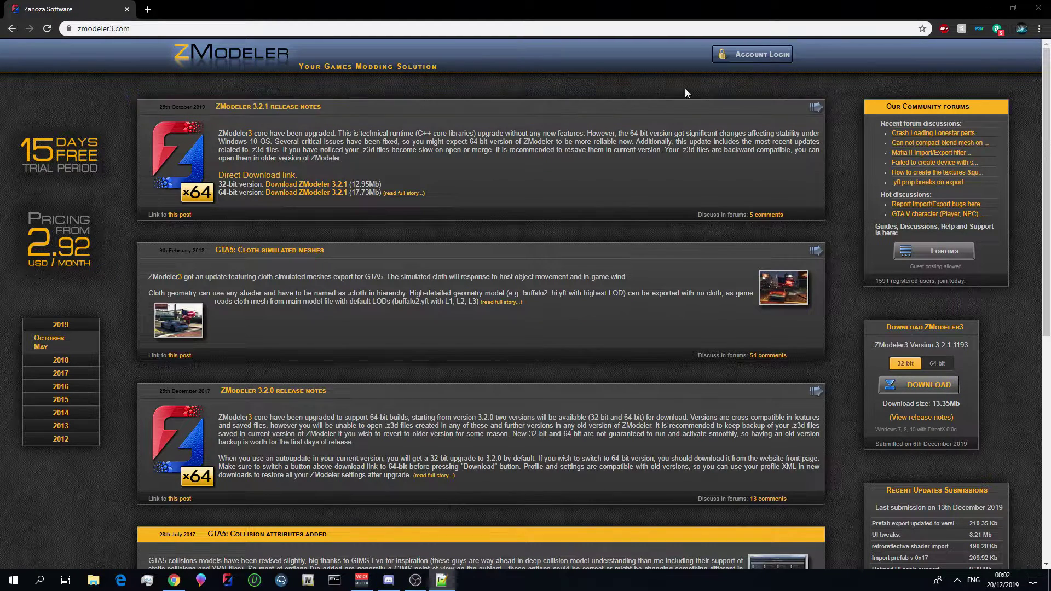
Step: Go from the zmodeler3.com home page to the ZModeler3 account login page
{"action": "left_click", "coordinate": [753, 59]}
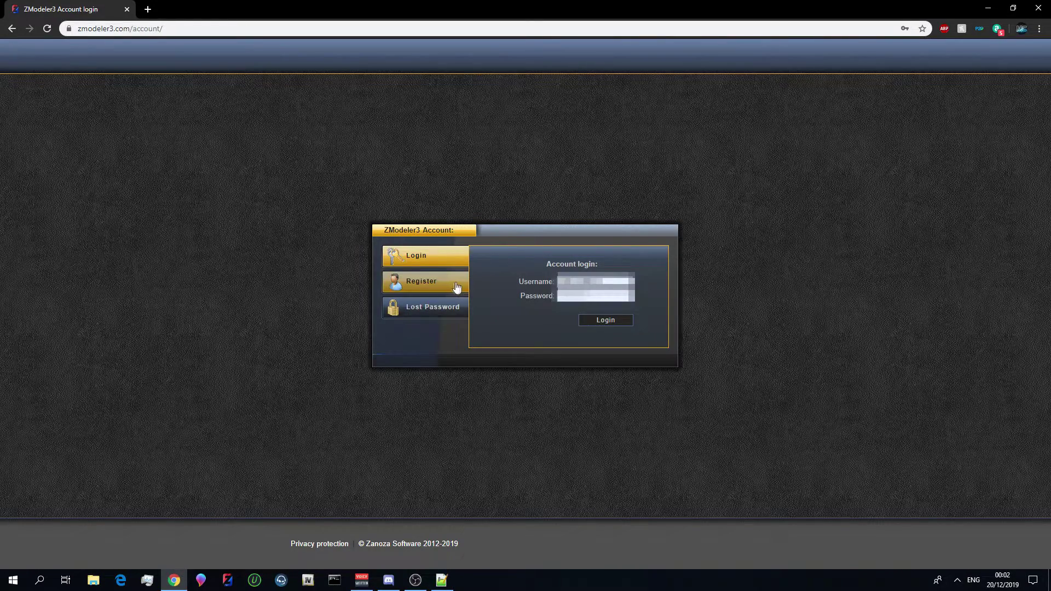
Step: Log in to the ZModeler3 account with the browser's saved username and password
{"action": "left_click", "coordinate": [457, 286]}
{"action": "left_click", "coordinate": [572, 264]}
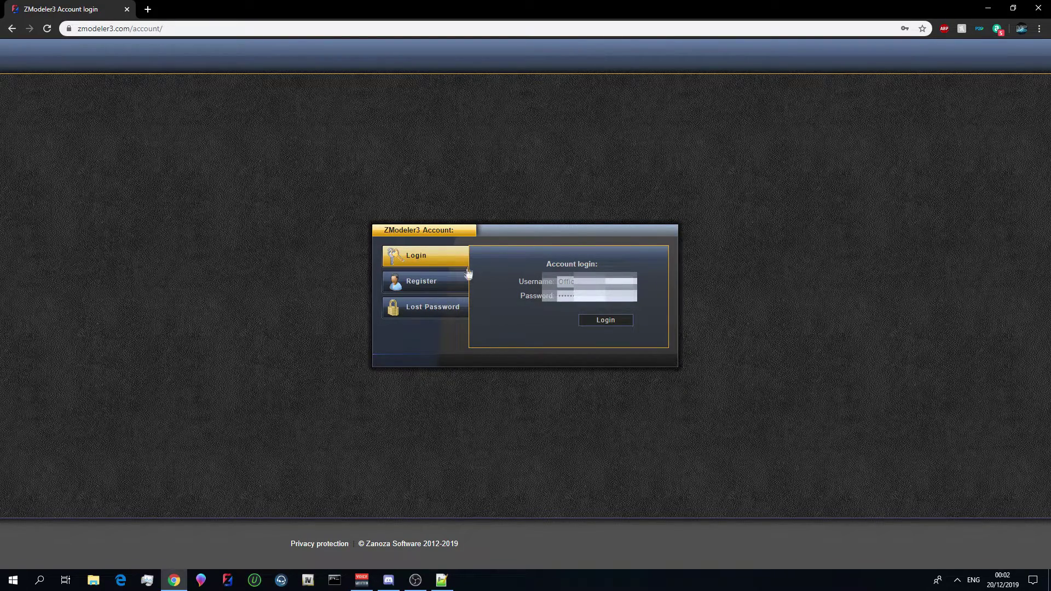
{"action": "left_click", "coordinate": [595, 316]}
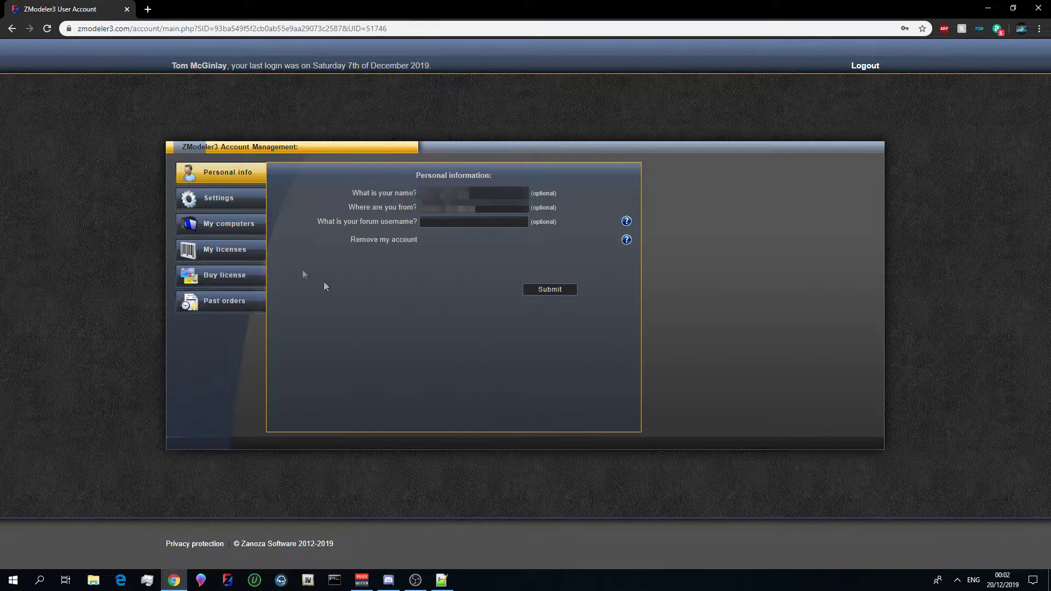
Step: Check the account e-mail under Settings, then bring up the My computers platform list
{"action": "left_click", "coordinate": [242, 209]}
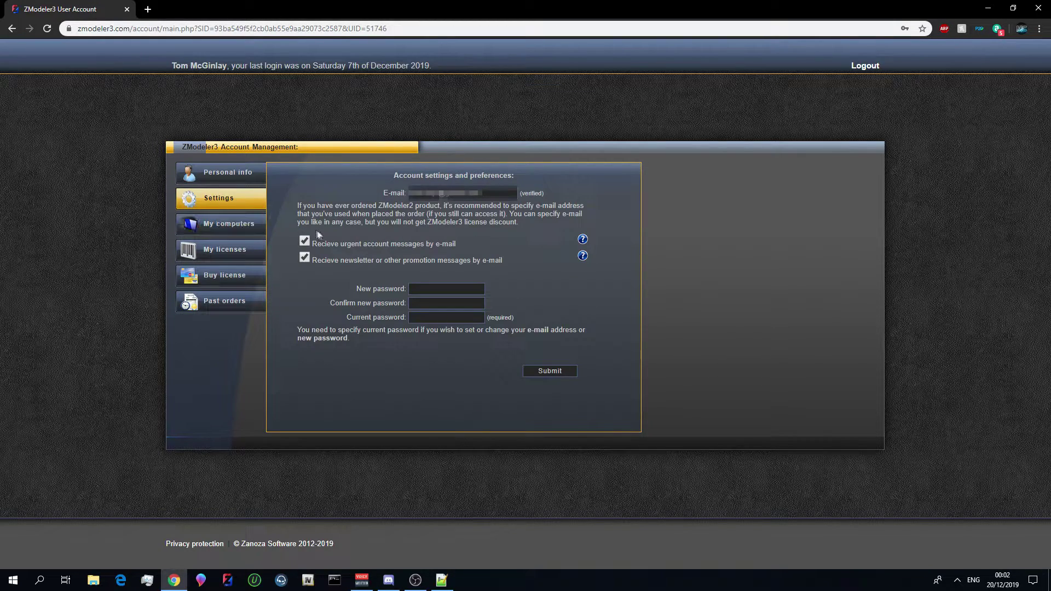
{"action": "left_click_drag", "start_coordinate": [409, 193], "coordinate": [482, 193]}
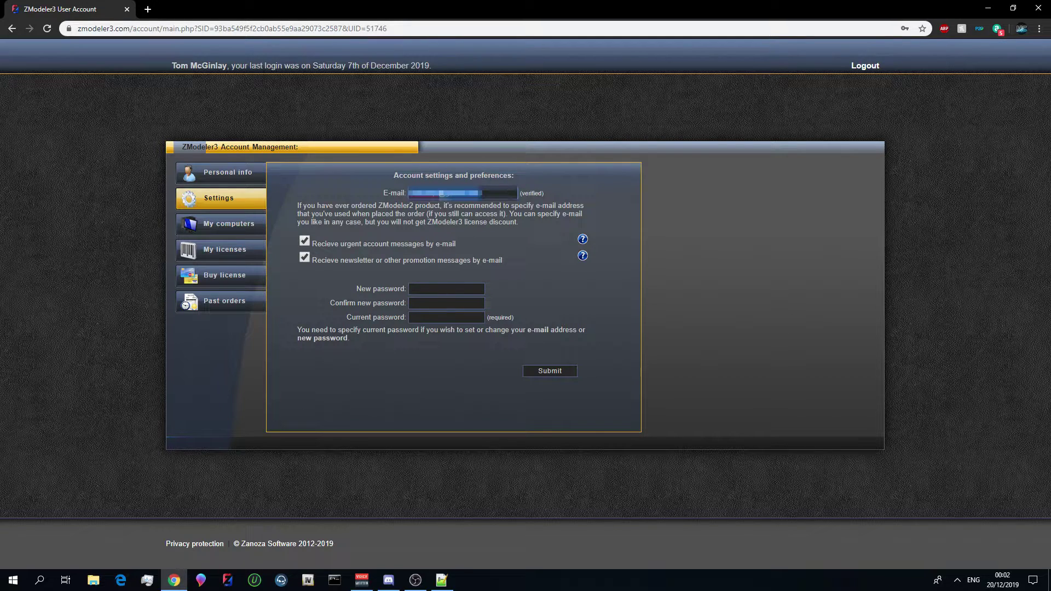
{"action": "left_click", "coordinate": [501, 219]}
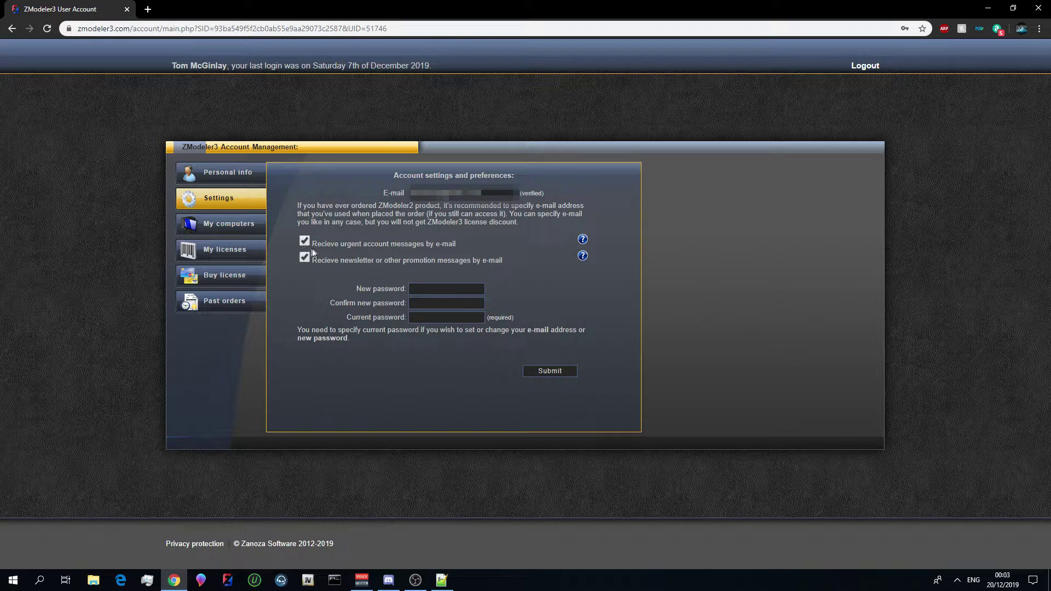
{"action": "left_click", "coordinate": [254, 240]}
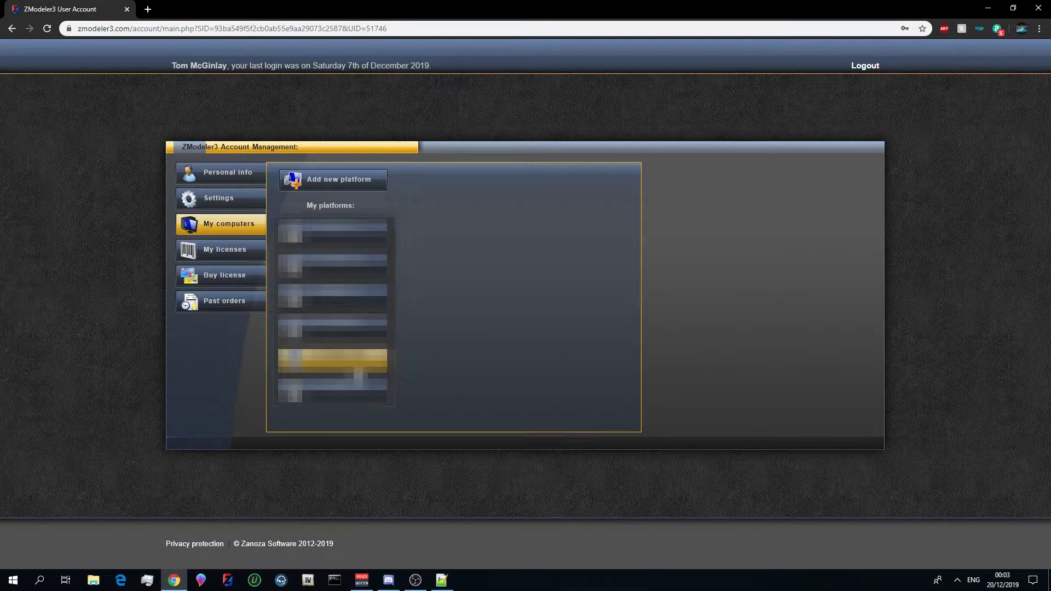
Step: View the Add new platform form, then the licenses list and the Buy license page
{"action": "left_click", "coordinate": [318, 187]}
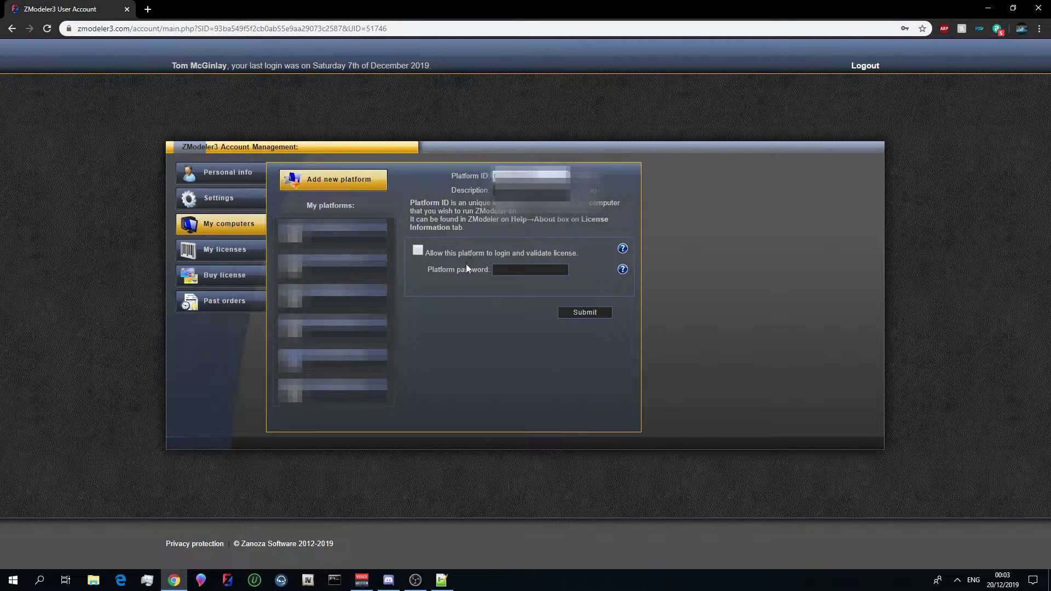
{"action": "left_click", "coordinate": [244, 251]}
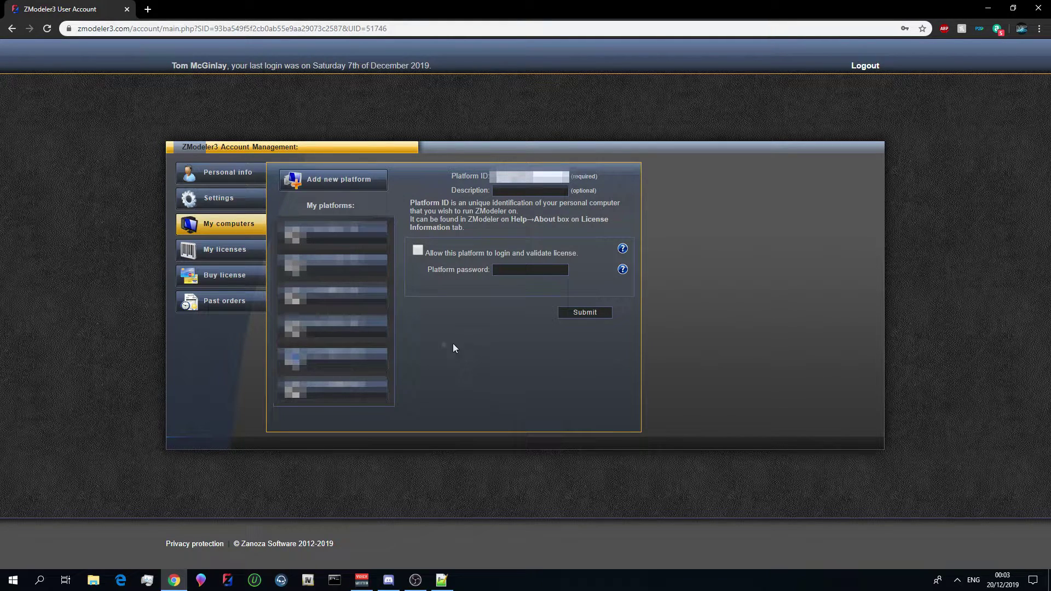
{"action": "left_click", "coordinate": [211, 257]}
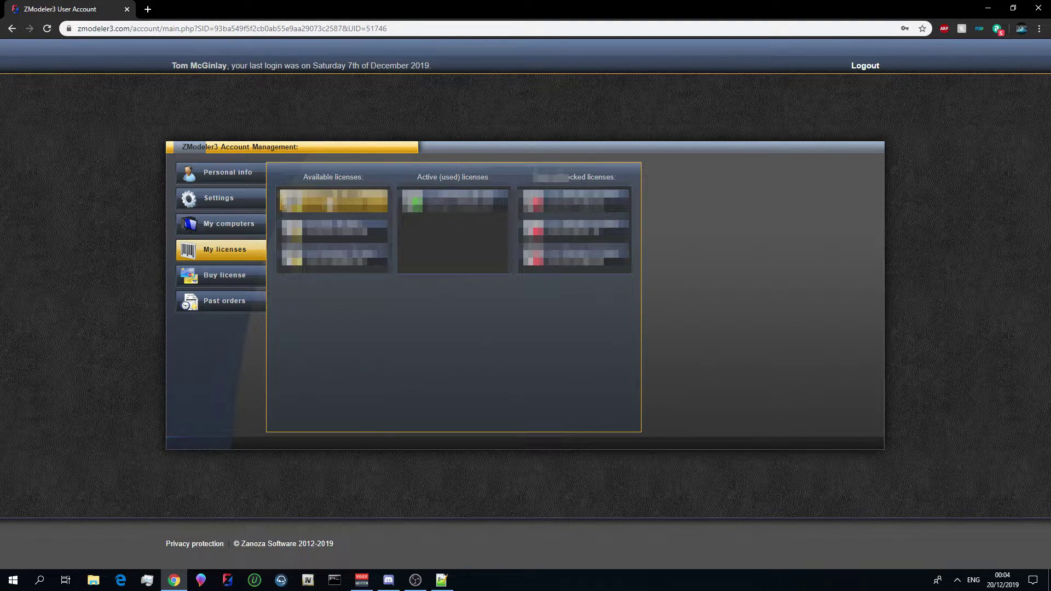
{"action": "left_click", "coordinate": [235, 277]}
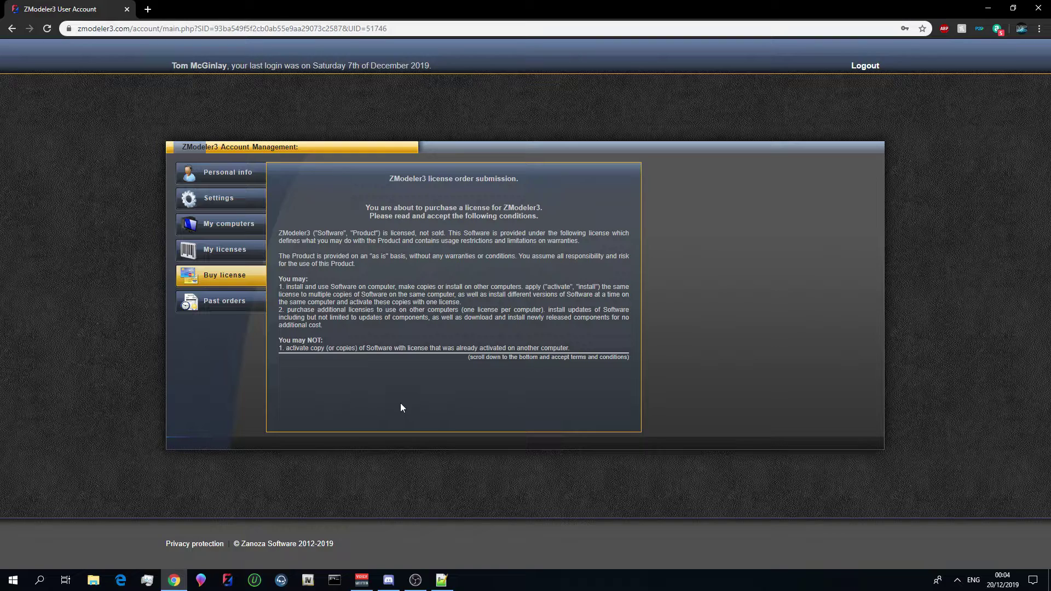
Step: Accept the license terms, choose region Any other (PayPal) and period 1 month $4.50 USD
{"action": "scroll", "coordinate": [482, 278], "scroll_direction": "down", "scroll_amount": 4}
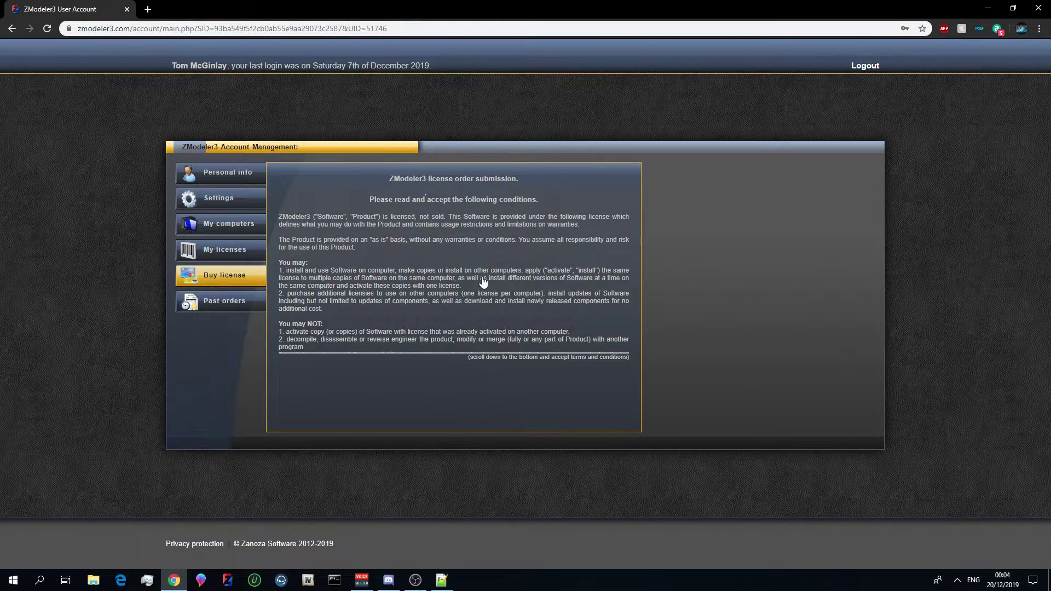
{"action": "scroll", "coordinate": [482, 282], "scroll_direction": "down", "scroll_amount": 5}
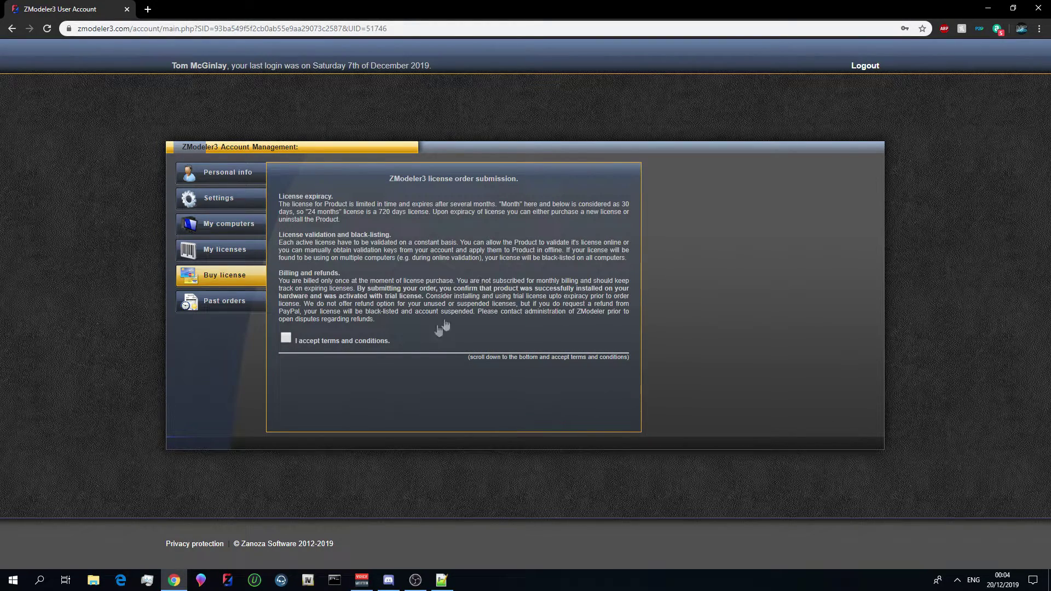
{"action": "left_click", "coordinate": [287, 338]}
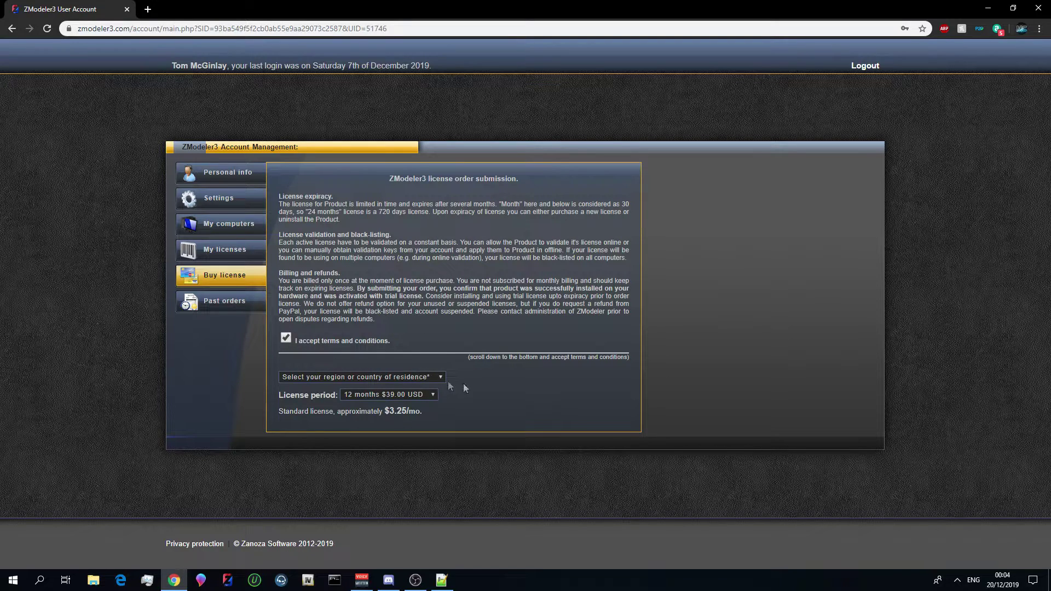
{"action": "left_click", "coordinate": [291, 380]}
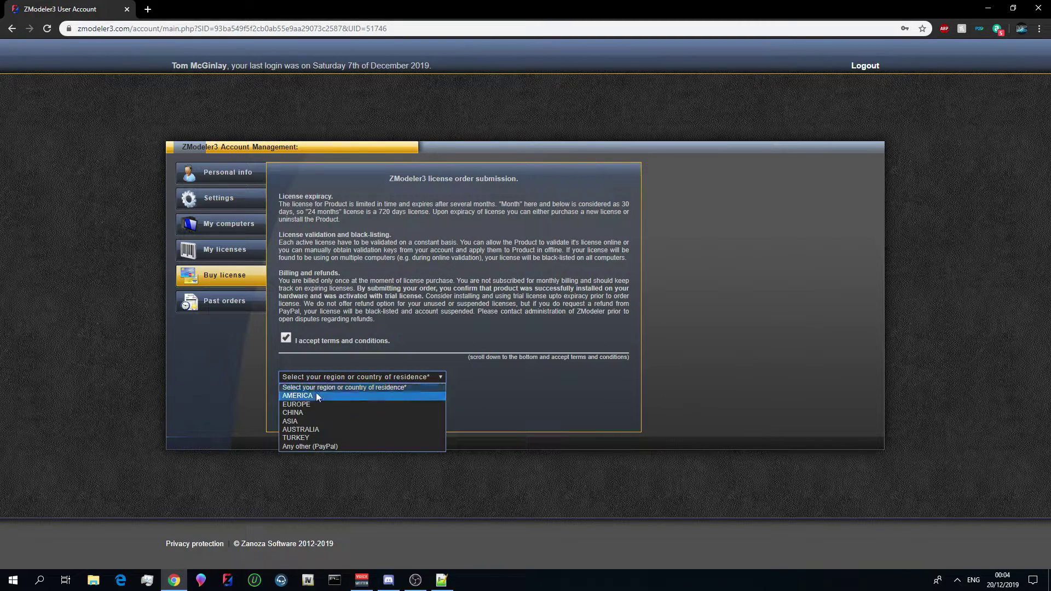
{"action": "left_click", "coordinate": [312, 447]}
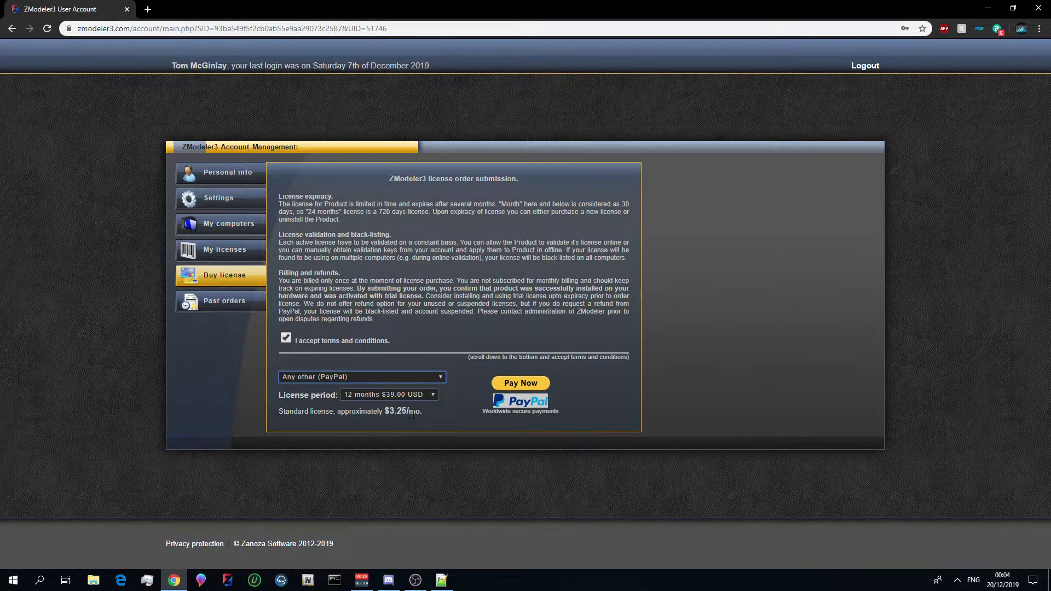
{"action": "left_click", "coordinate": [360, 397]}
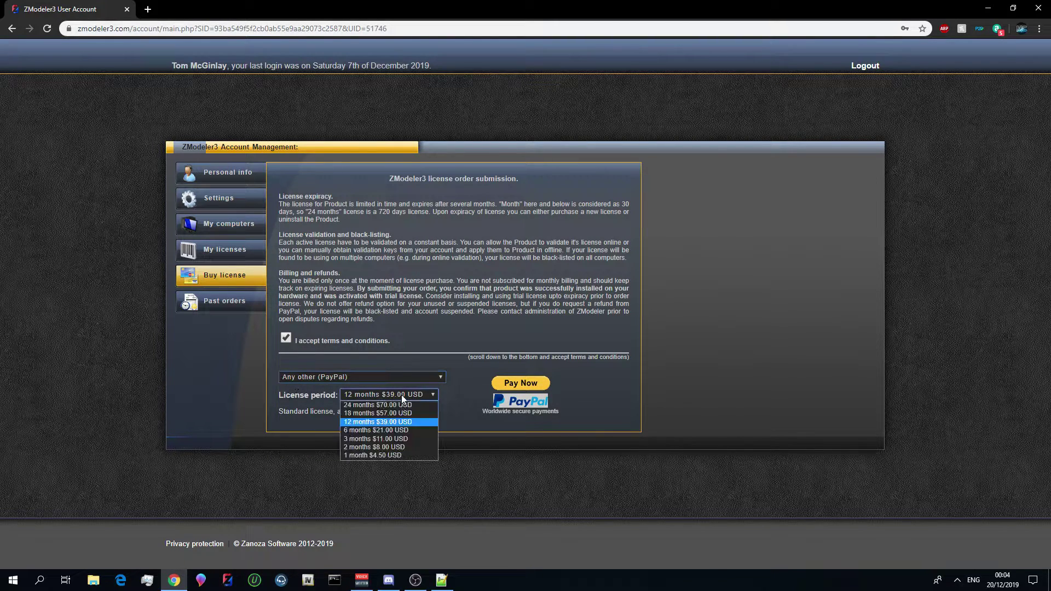
{"action": "left_click", "coordinate": [399, 444]}
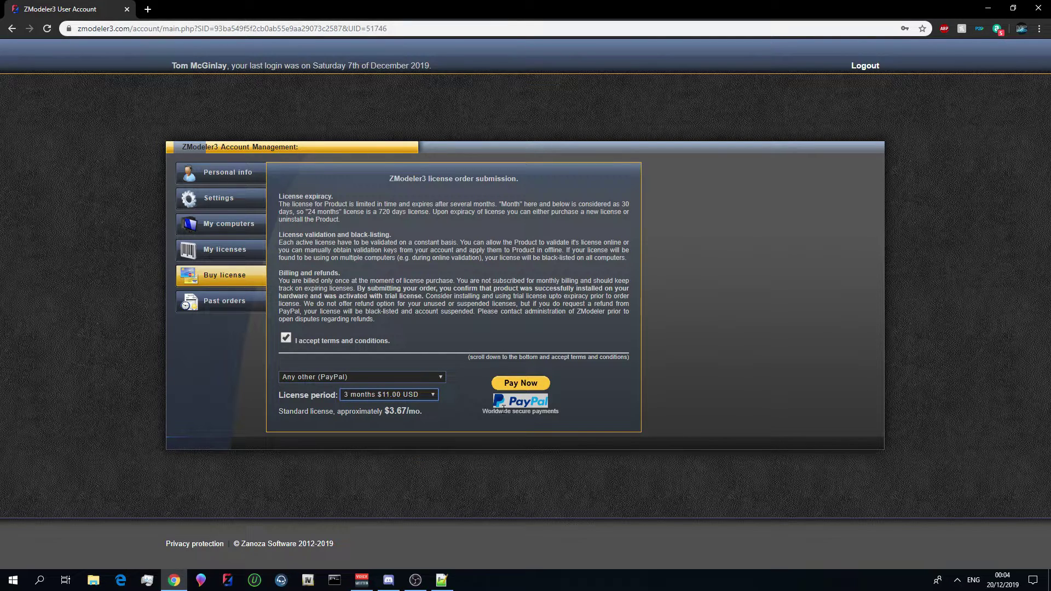
{"action": "left_click", "coordinate": [435, 396]}
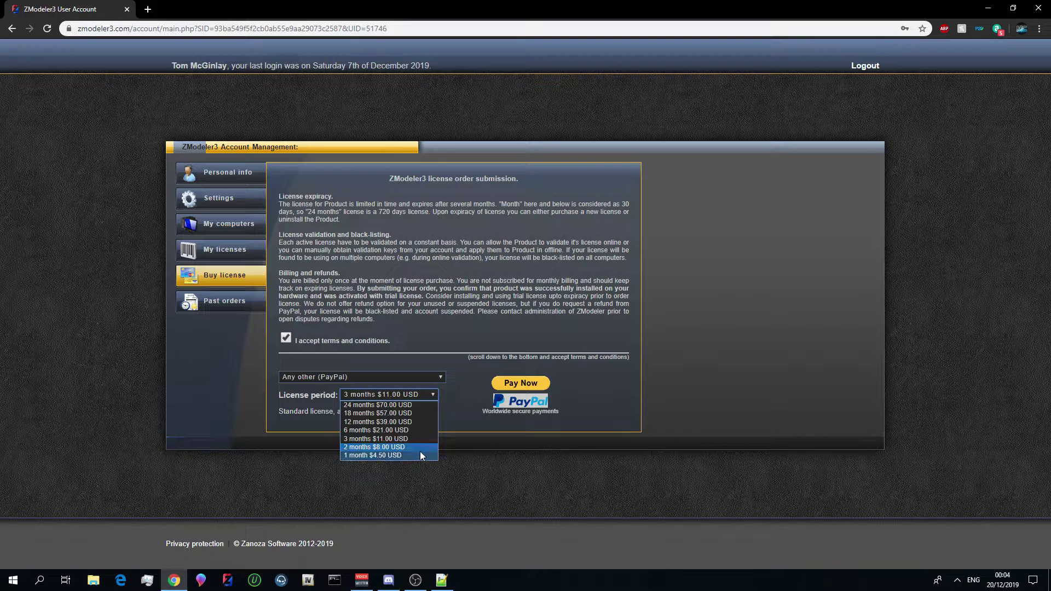
{"action": "left_click", "coordinate": [462, 431]}
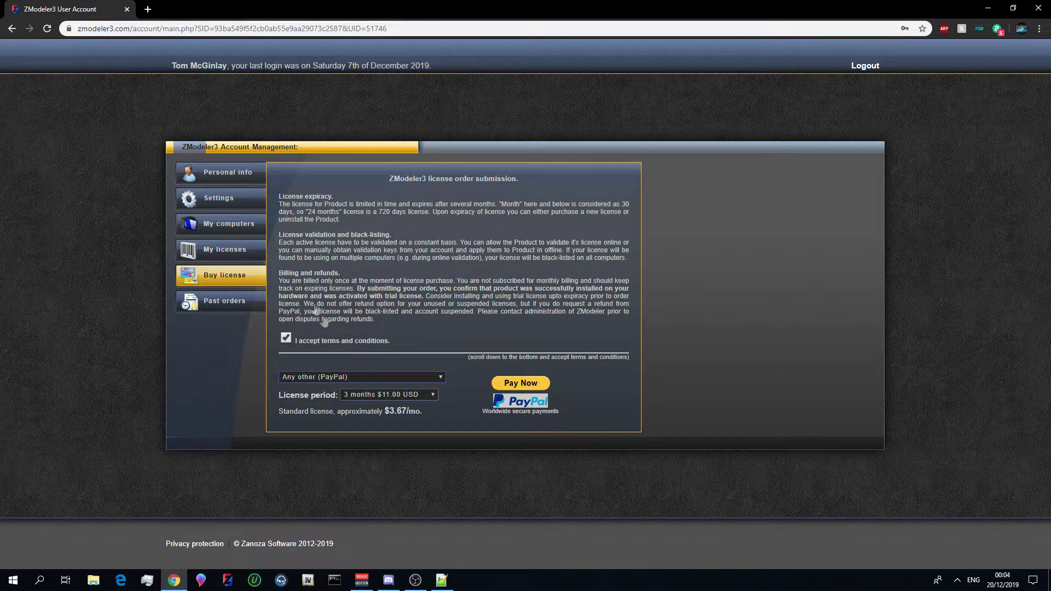
{"action": "left_click", "coordinate": [384, 395]}
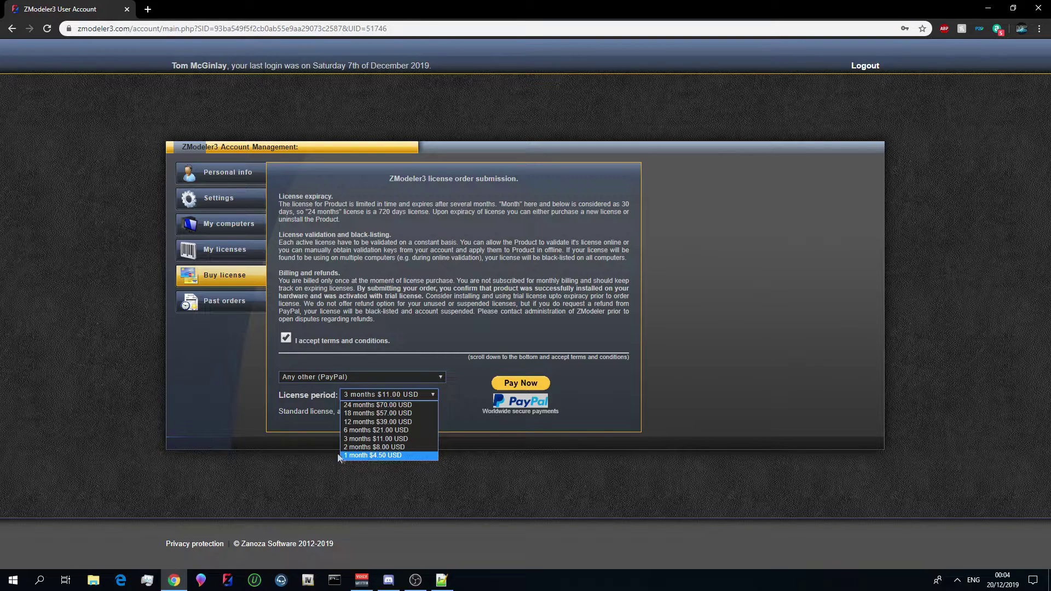
{"action": "left_click", "coordinate": [371, 456]}
Step: Check the past orders list, then return to the zmodeler3.com home page
{"action": "left_click", "coordinate": [219, 302]}
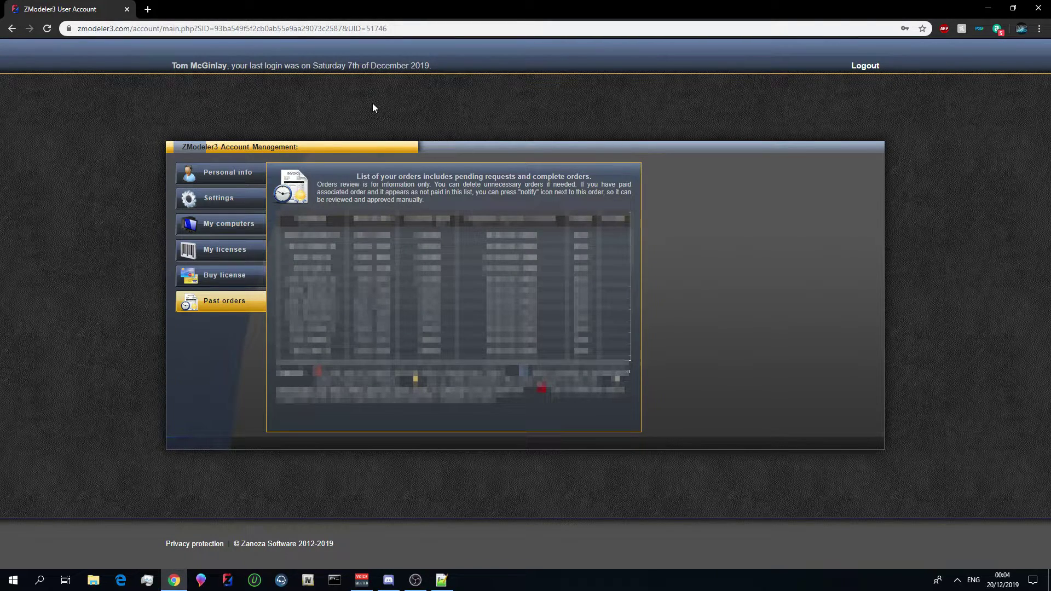
{"action": "left_click_drag", "start_coordinate": [387, 28], "coordinate": [179, 29]}
{"action": "key", "text": "BackSpace"}
{"action": "key", "text": "Return"}
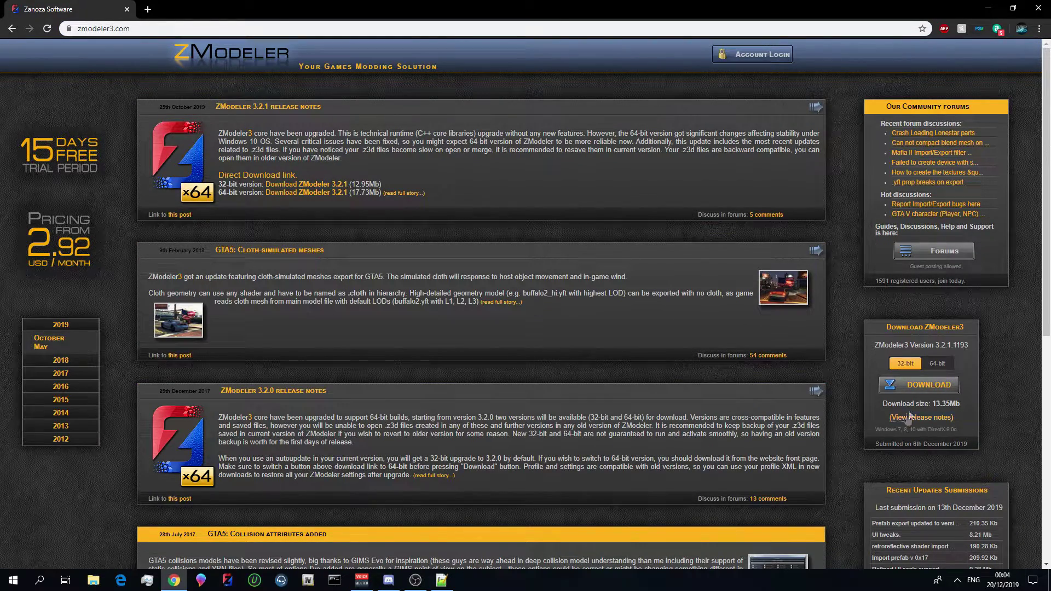
Step: Switch the download panel to the 64-bit build and download the ZModeler3 zip
{"action": "left_click", "coordinate": [937, 364]}
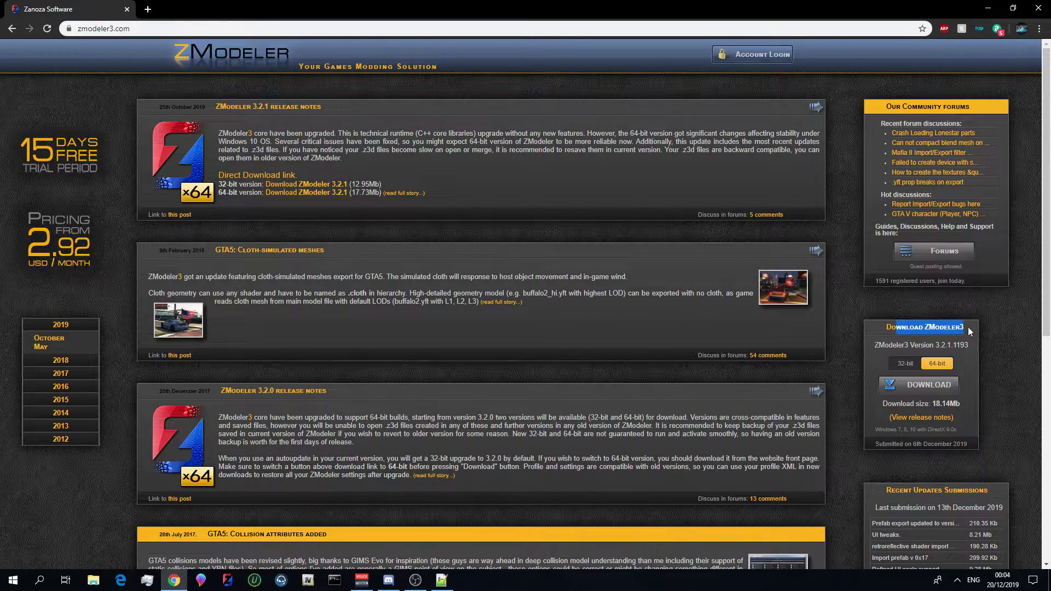
{"action": "left_click", "coordinate": [904, 363]}
{"action": "left_click", "coordinate": [929, 365]}
{"action": "left_click", "coordinate": [929, 366]}
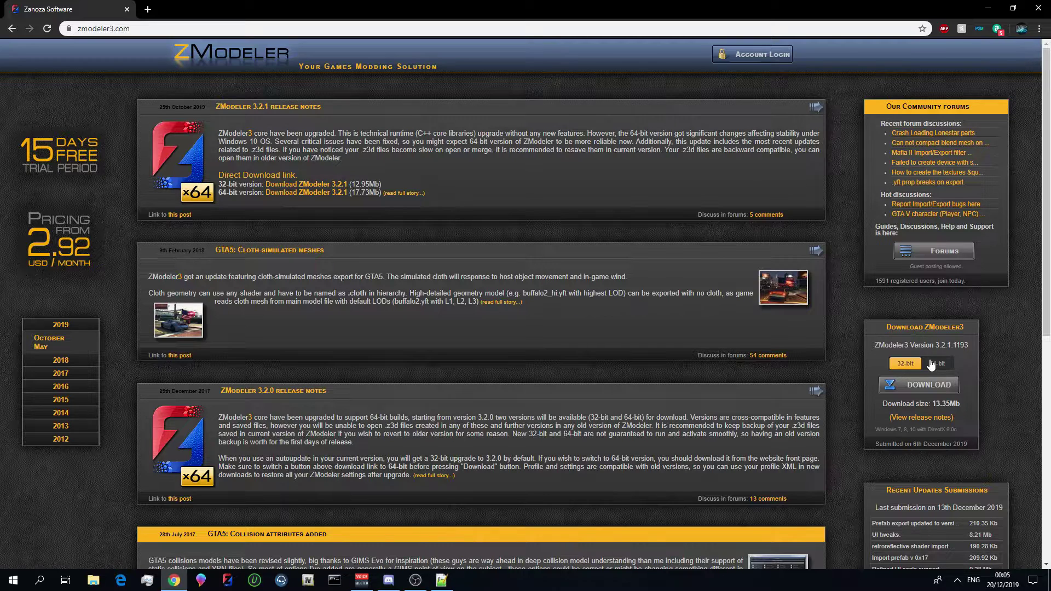
{"action": "left_click", "coordinate": [930, 364]}
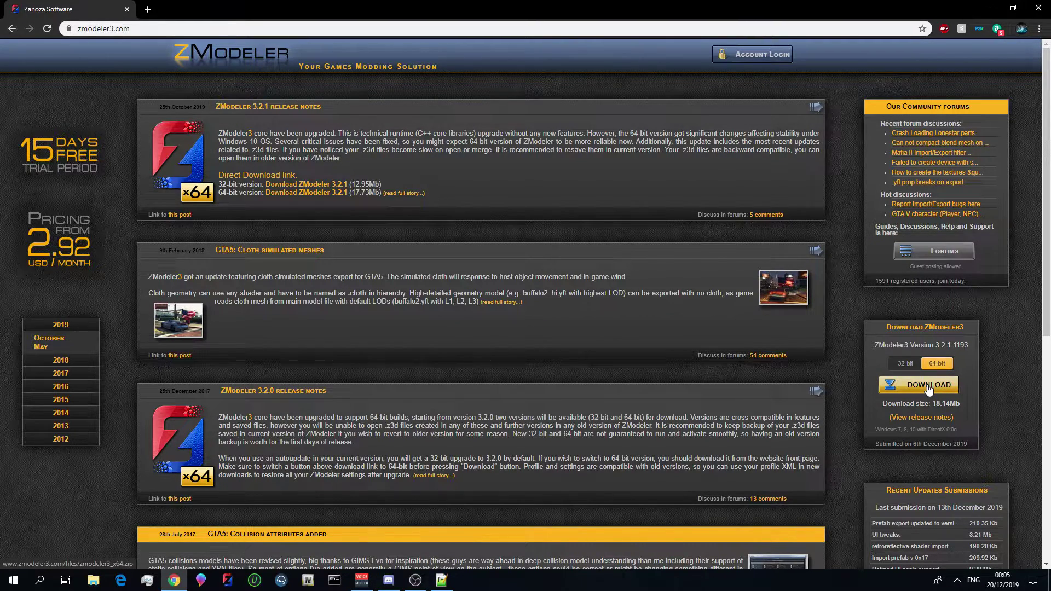
{"action": "left_click", "coordinate": [928, 386]}
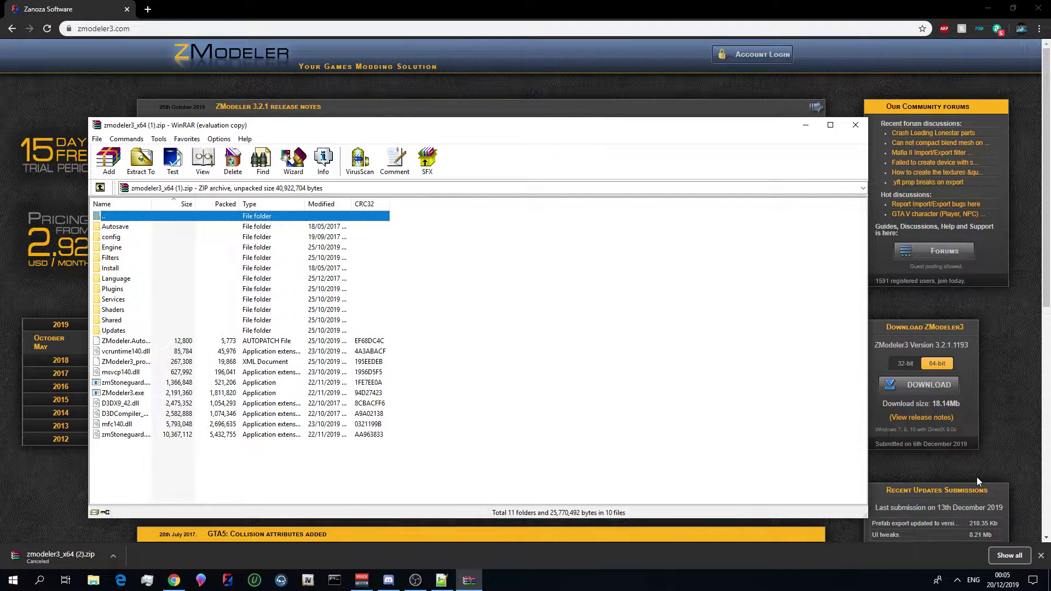
Step: Bring the downloaded zmodeler3_x64 archive up in WinRAR and look over its contents
{"action": "left_click", "coordinate": [1040, 557]}
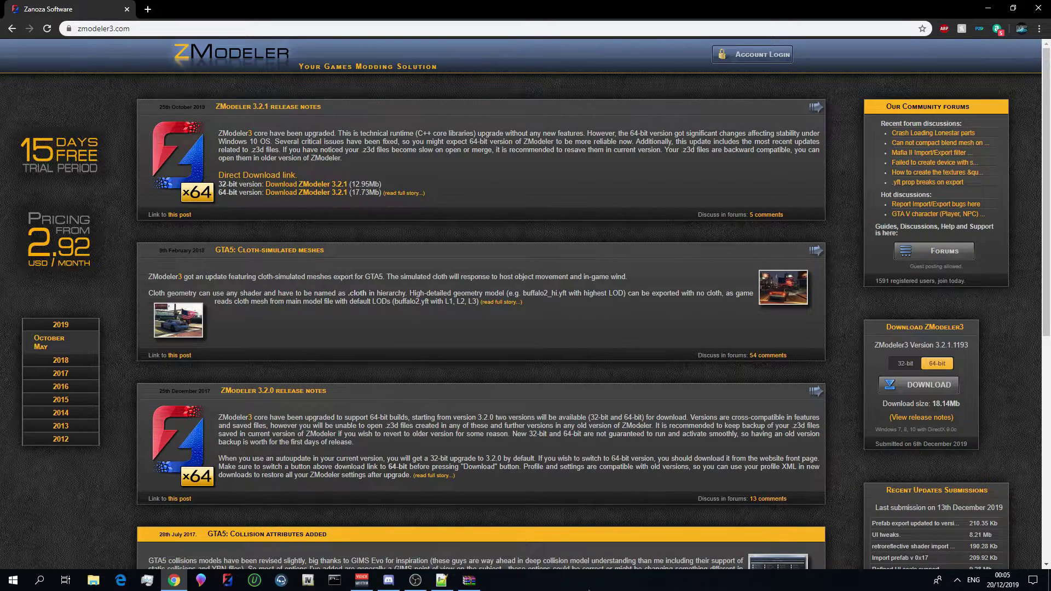
{"action": "left_click", "coordinate": [469, 581]}
{"action": "left_click_drag", "start_coordinate": [410, 452], "coordinate": [201, 227]}
{"action": "left_click", "coordinate": [458, 285]}
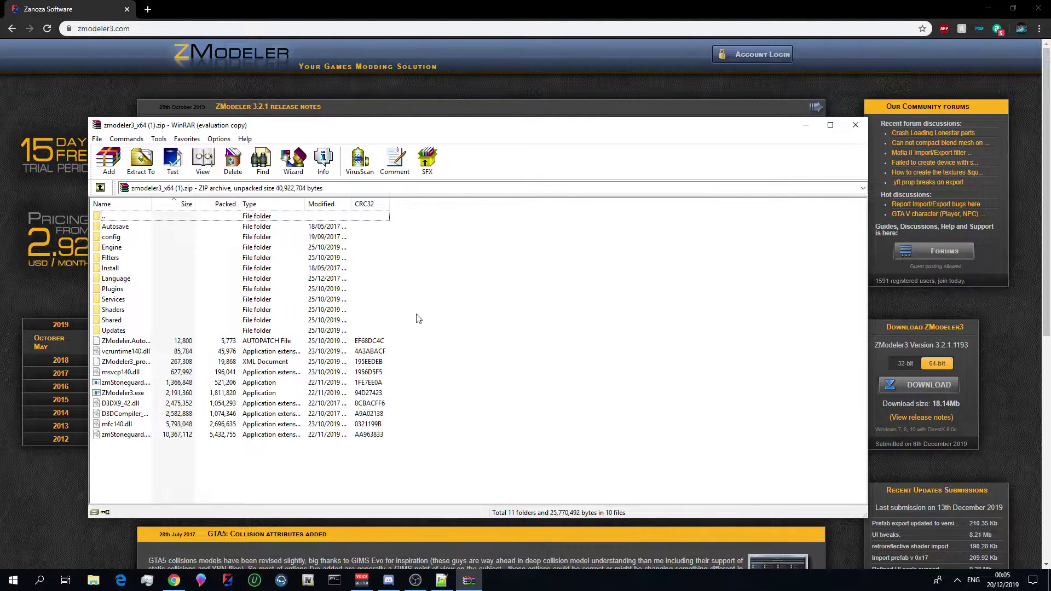
Step: Create a desktop folder named Zmodeler and drag the whole archive contents into it
{"action": "left_click", "coordinate": [991, 10]}
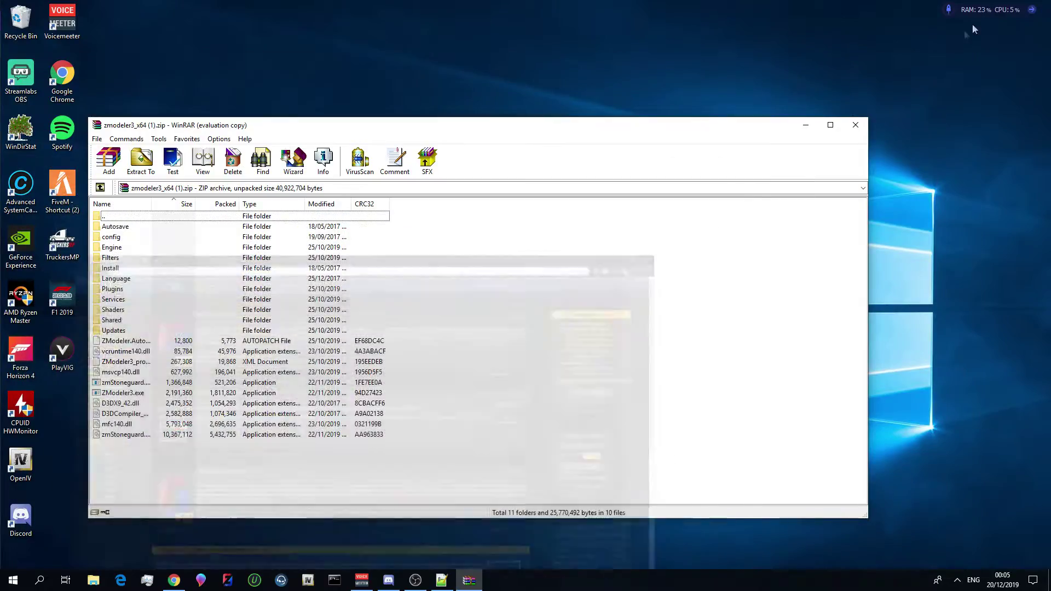
{"action": "left_click_drag", "start_coordinate": [755, 132], "coordinate": [845, 178]}
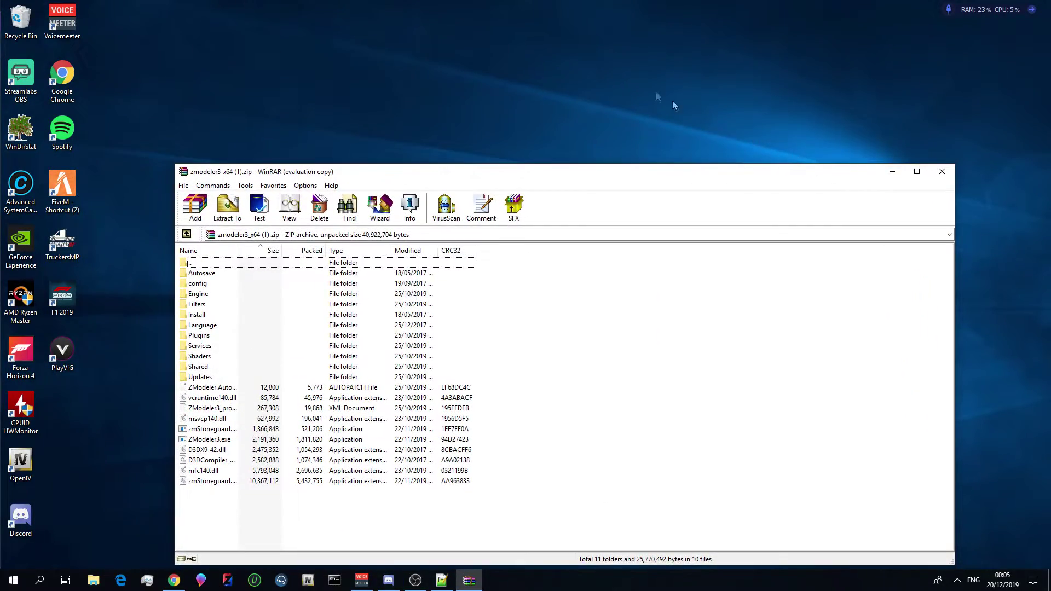
{"action": "right_click", "coordinate": [553, 55]}
{"action": "mouse_move", "coordinate": [579, 171]}
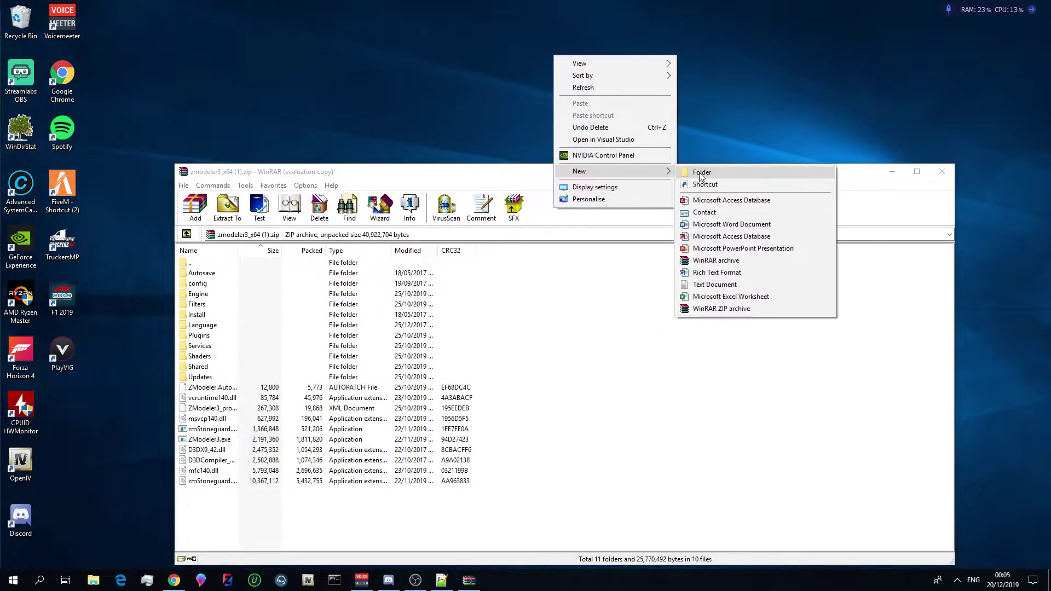
{"action": "left_click", "coordinate": [707, 173]}
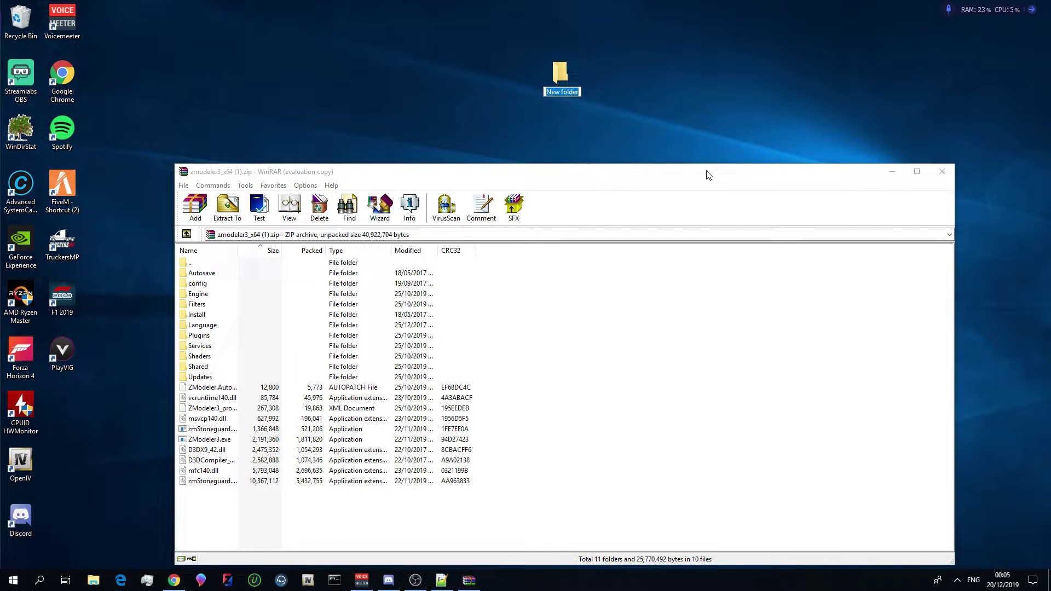
{"action": "type", "text": "Zmodeler"}
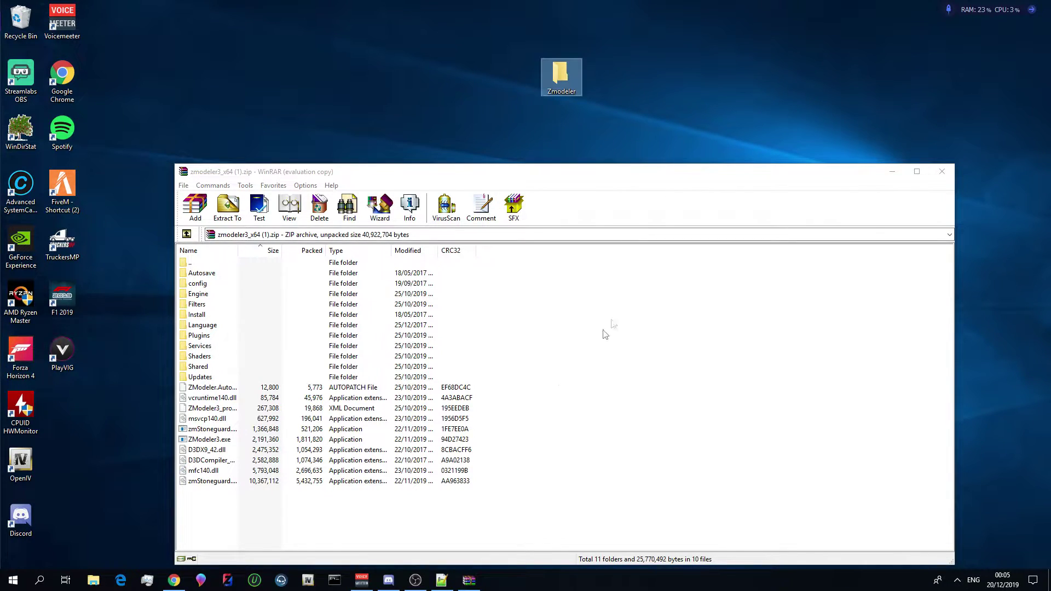
{"action": "left_click_drag", "start_coordinate": [389, 512], "coordinate": [303, 271]}
{"action": "left_click_drag", "start_coordinate": [339, 283], "coordinate": [561, 70]}
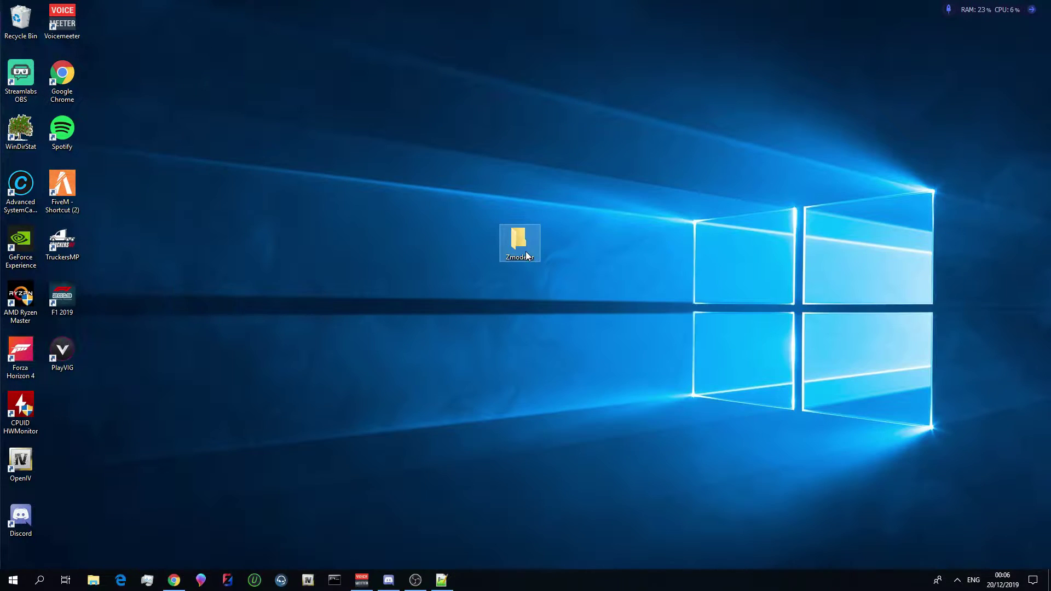
Step: Launch ZModeler3.exe from the Zmodeler folder, allowing it past SmartScreen with Run anyway
{"action": "double_click", "coordinate": [524, 253]}
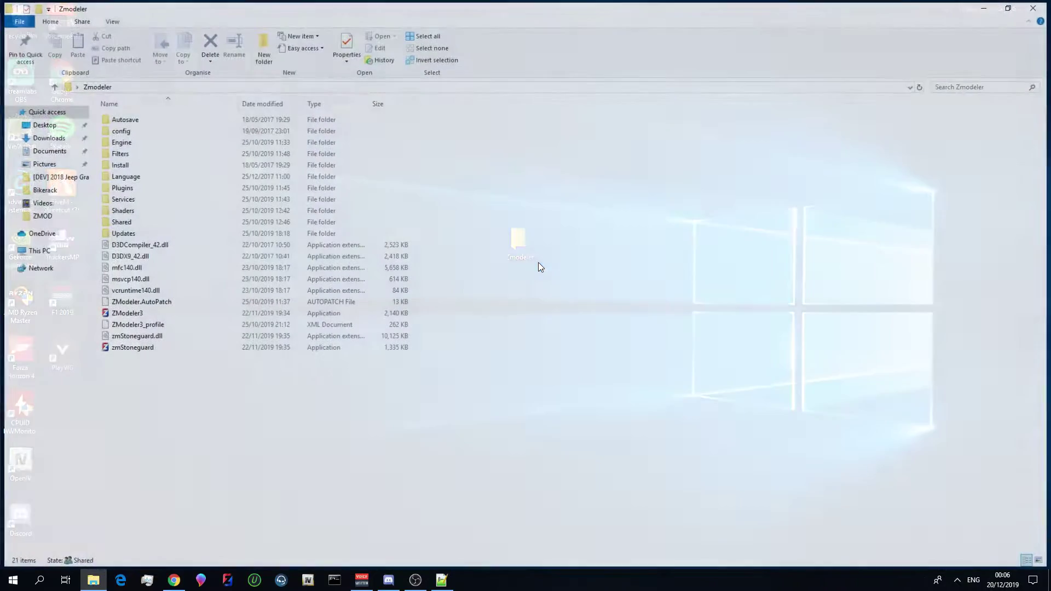
{"action": "left_click", "coordinate": [167, 316]}
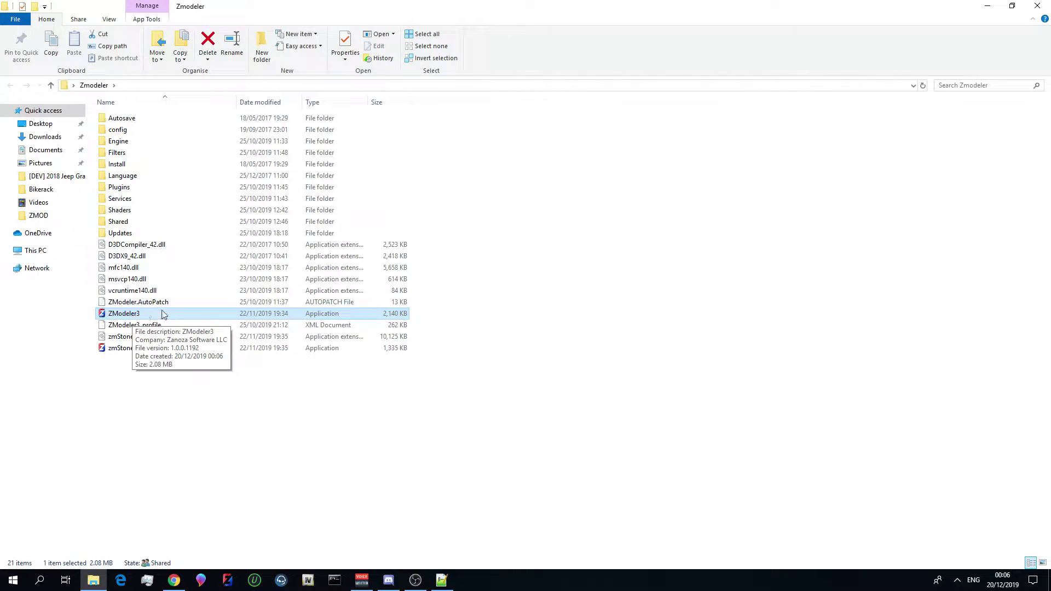
{"action": "left_click", "coordinate": [140, 348]}
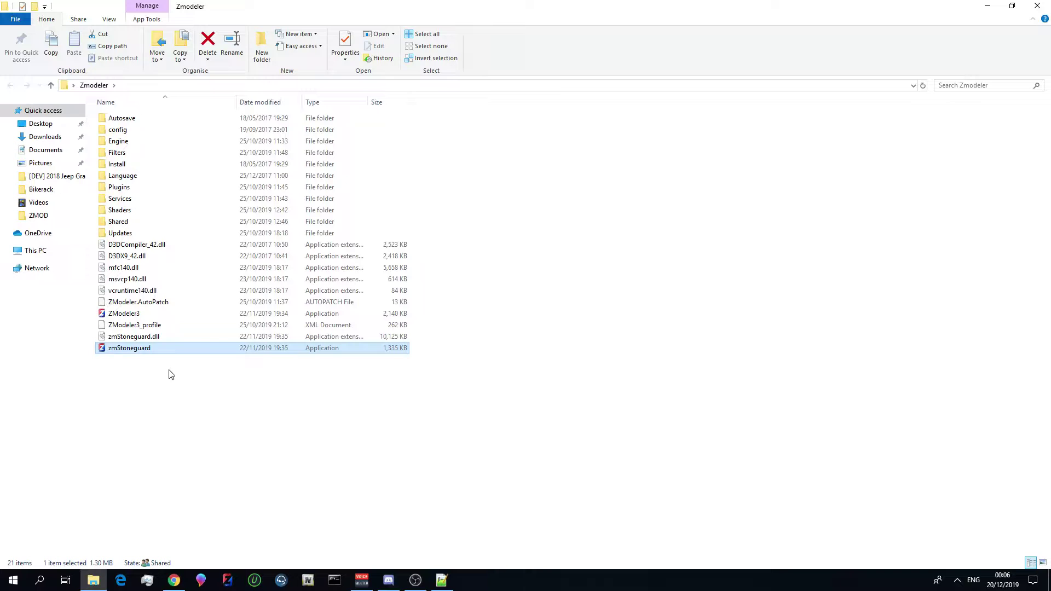
{"action": "double_click", "coordinate": [126, 317]}
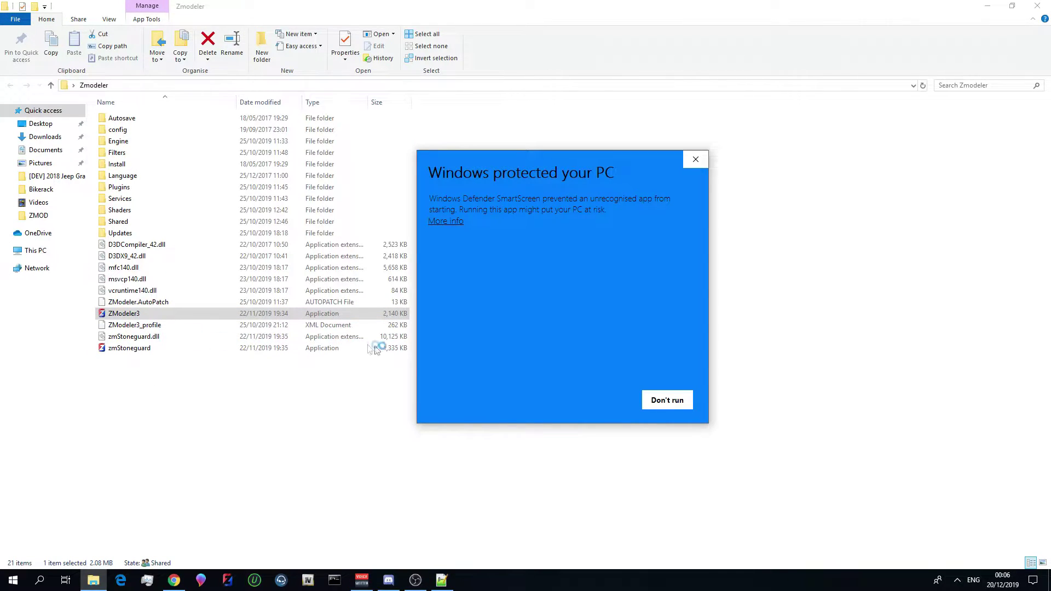
{"action": "left_click_drag", "start_coordinate": [454, 164], "coordinate": [508, 182]}
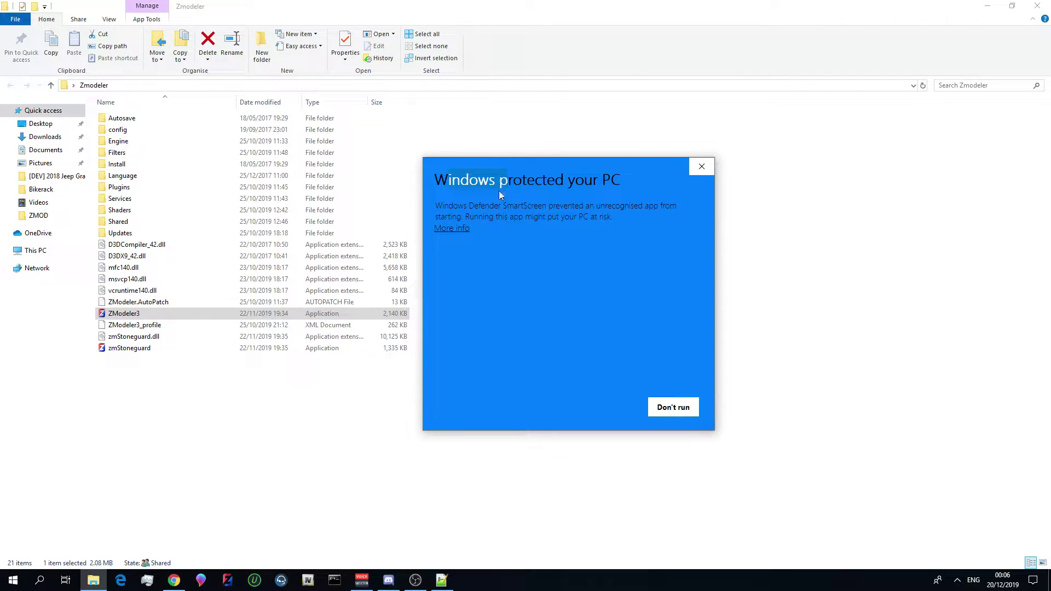
{"action": "left_click", "coordinate": [460, 228]}
{"action": "left_click", "coordinate": [605, 409]}
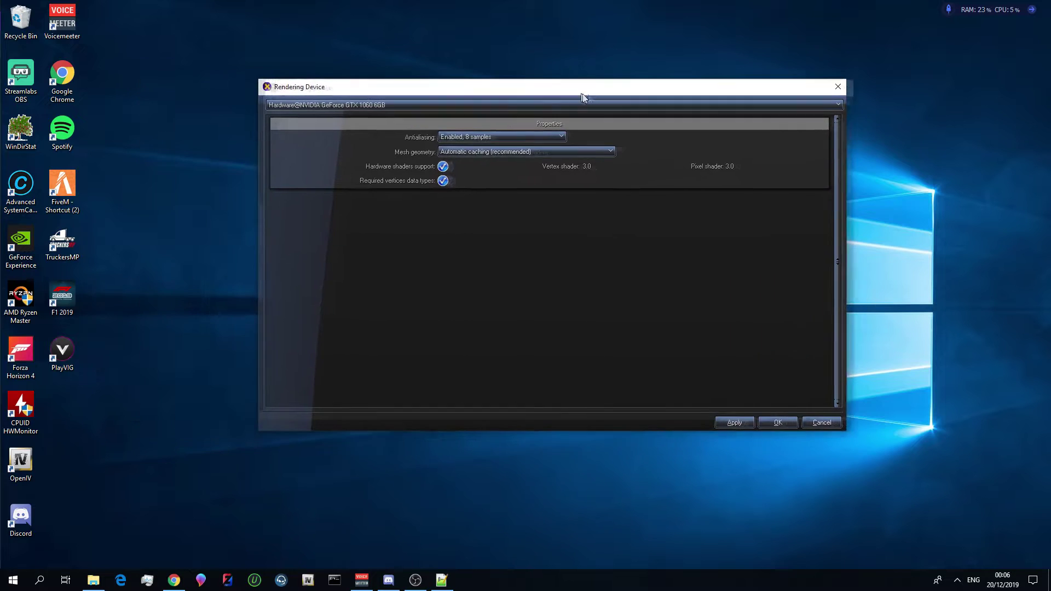
Step: Keep the Hardware NVIDIA device with 8-sample antialiasing and Automatic mesh caching, and apply
{"action": "left_click_drag", "start_coordinate": [582, 95], "coordinate": [595, 97]}
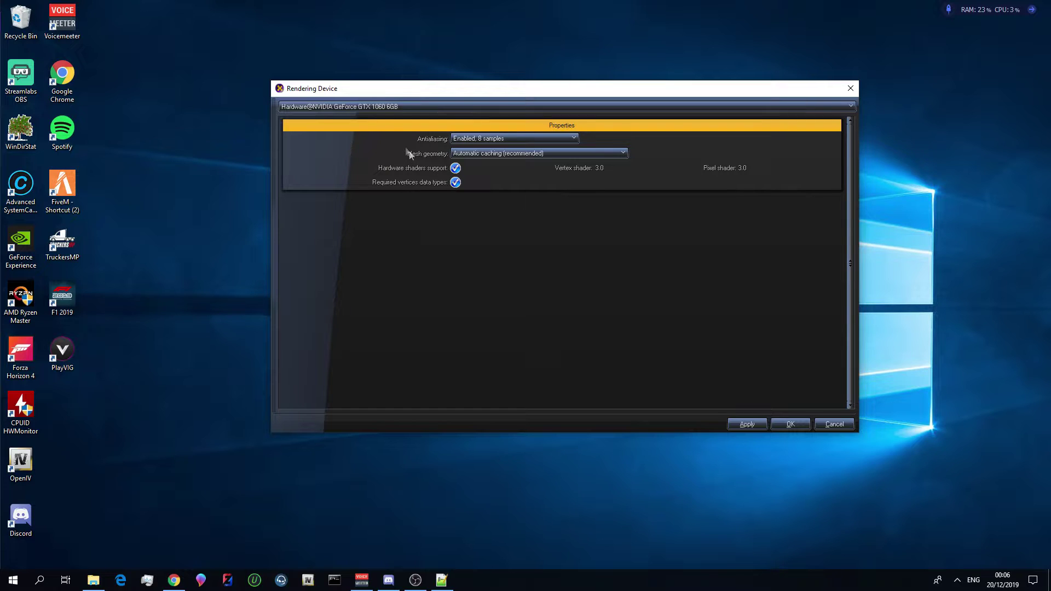
{"action": "left_click", "coordinate": [329, 107]}
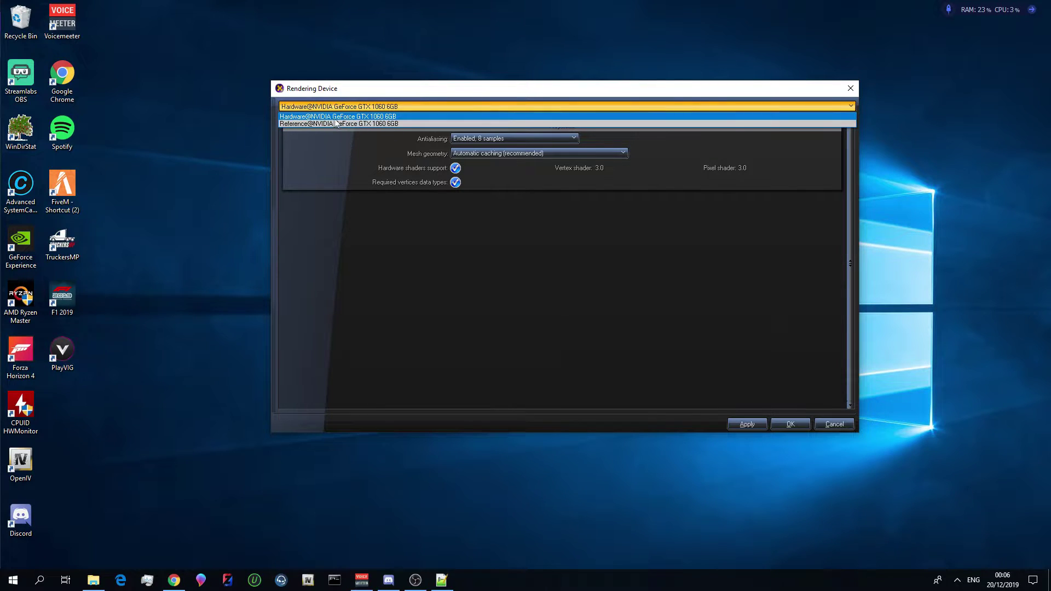
{"action": "left_click", "coordinate": [337, 117]}
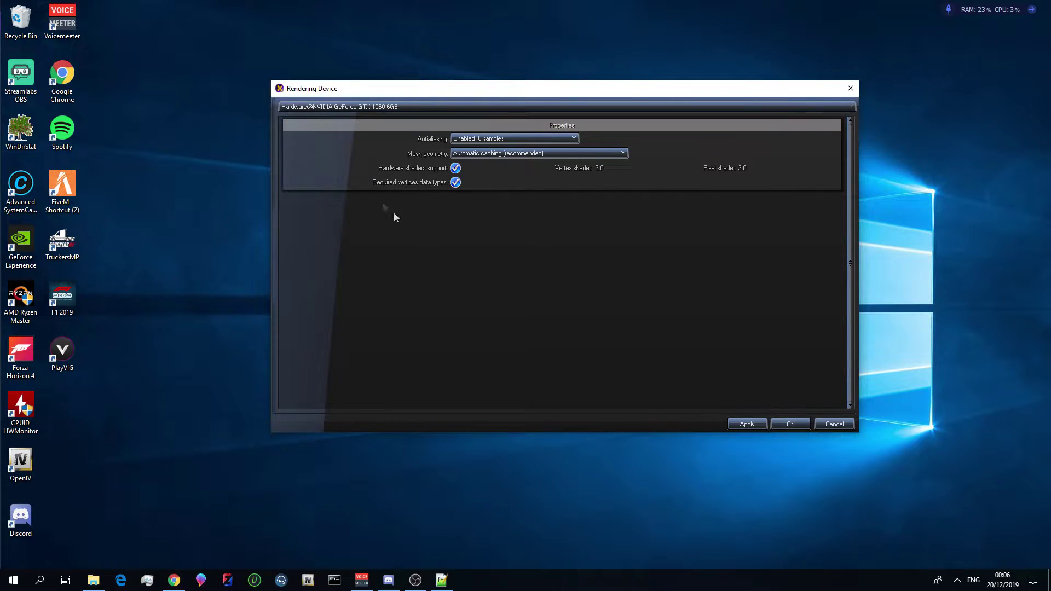
{"action": "left_click", "coordinate": [517, 138]}
{"action": "left_click", "coordinate": [504, 147]}
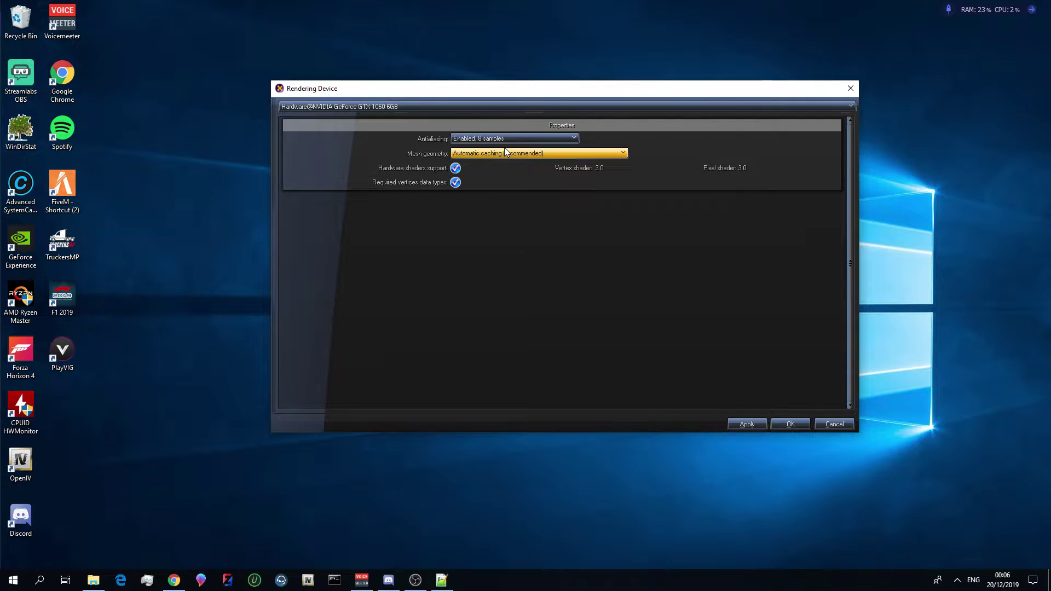
{"action": "left_click", "coordinate": [504, 157]}
{"action": "left_click", "coordinate": [501, 155]}
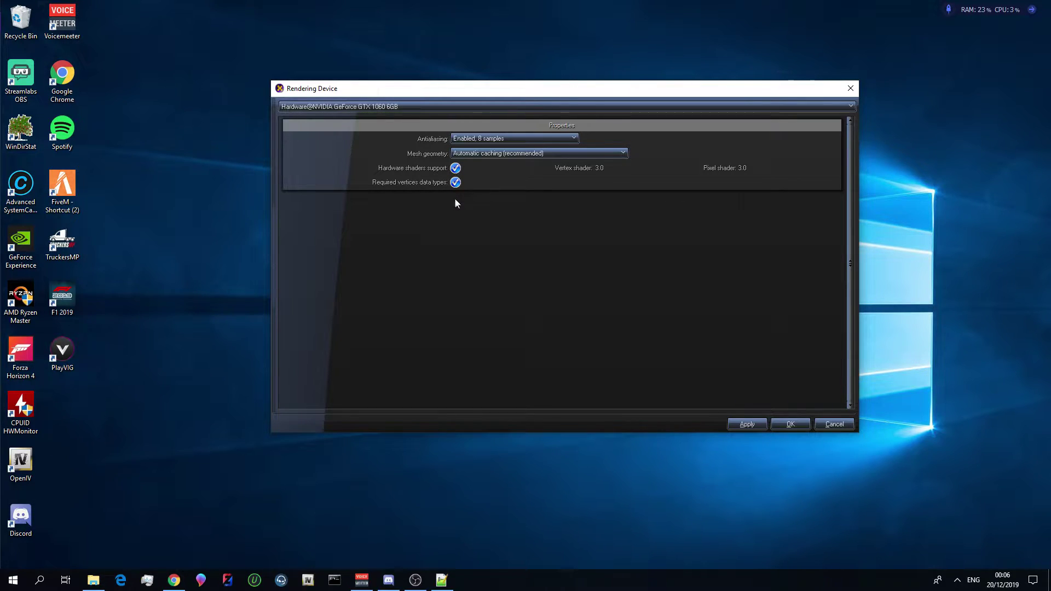
{"action": "left_click", "coordinate": [736, 423]}
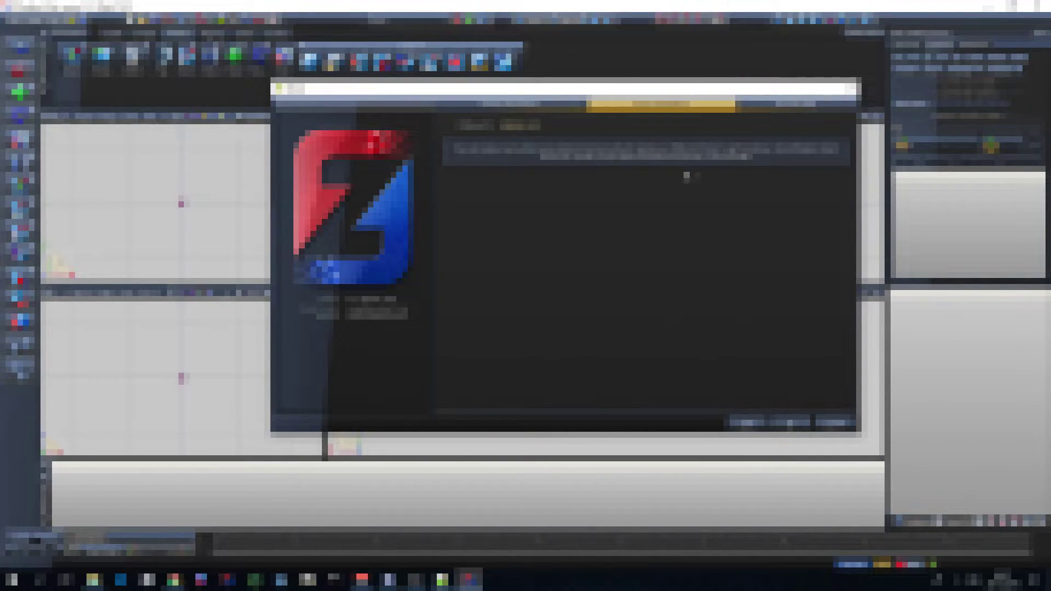
Step: In the About box, view Account Setup, then return to License Information showing the Platform ID
{"action": "left_click", "coordinate": [795, 104]}
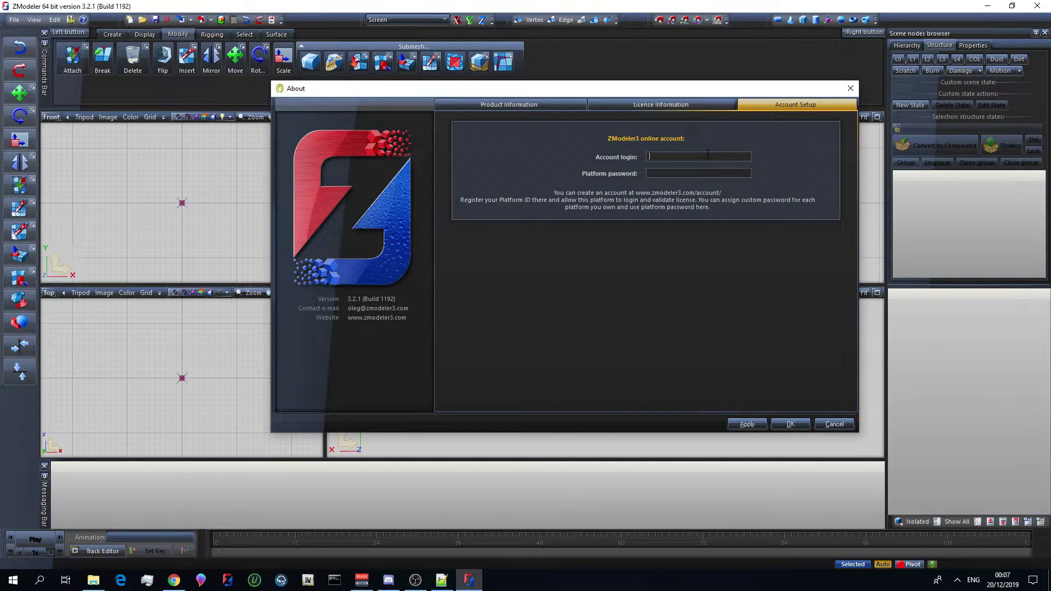
{"action": "left_click", "coordinate": [676, 113]}
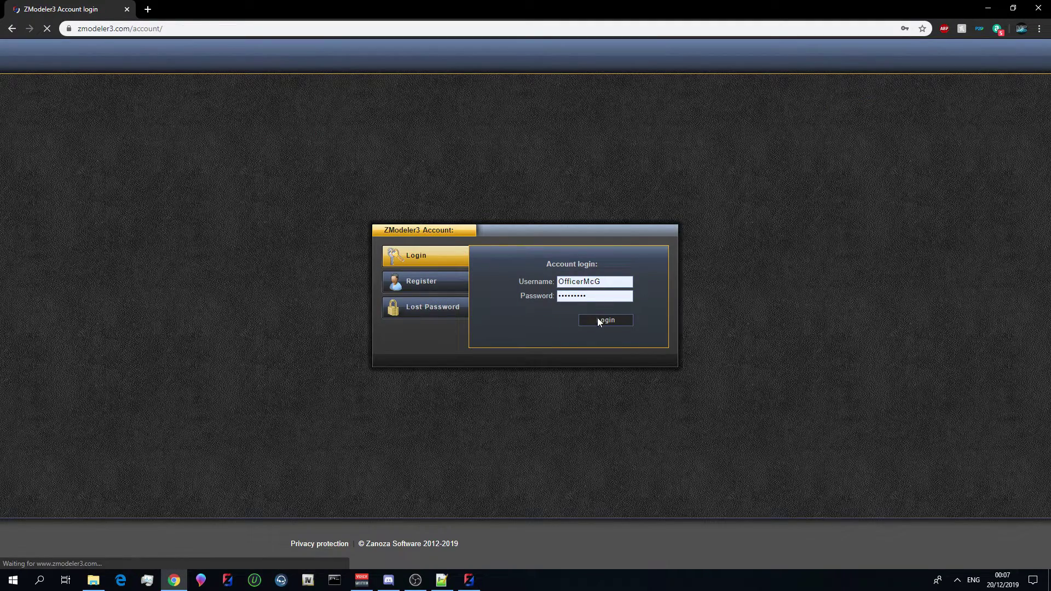
Step: Log in to zmodeler3.com and add a new platform from My computers
{"action": "left_click", "coordinate": [596, 319]}
{"action": "left_click", "coordinate": [233, 225]}
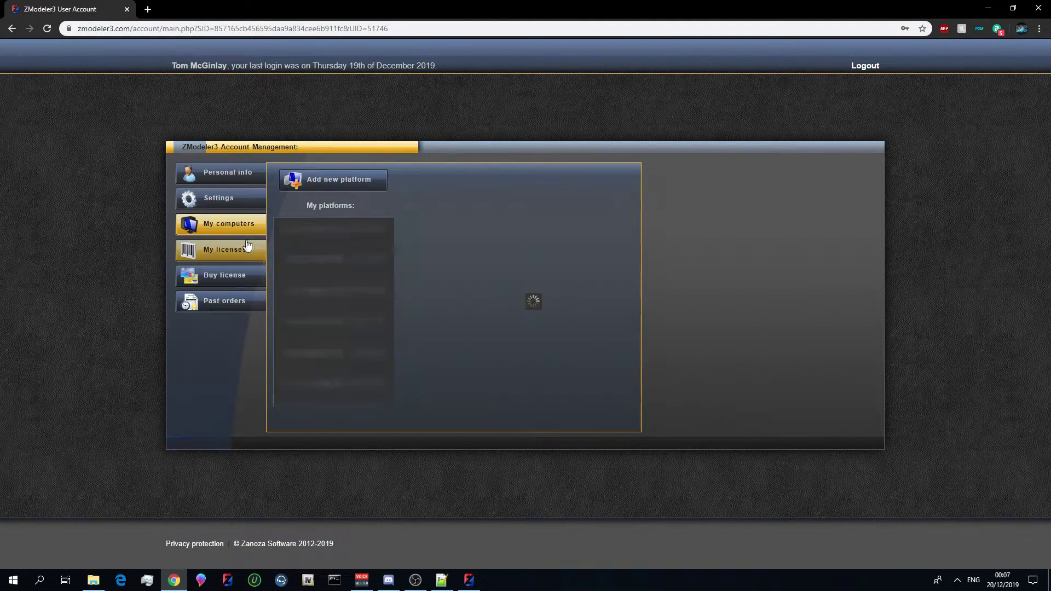
{"action": "left_click", "coordinate": [332, 181]}
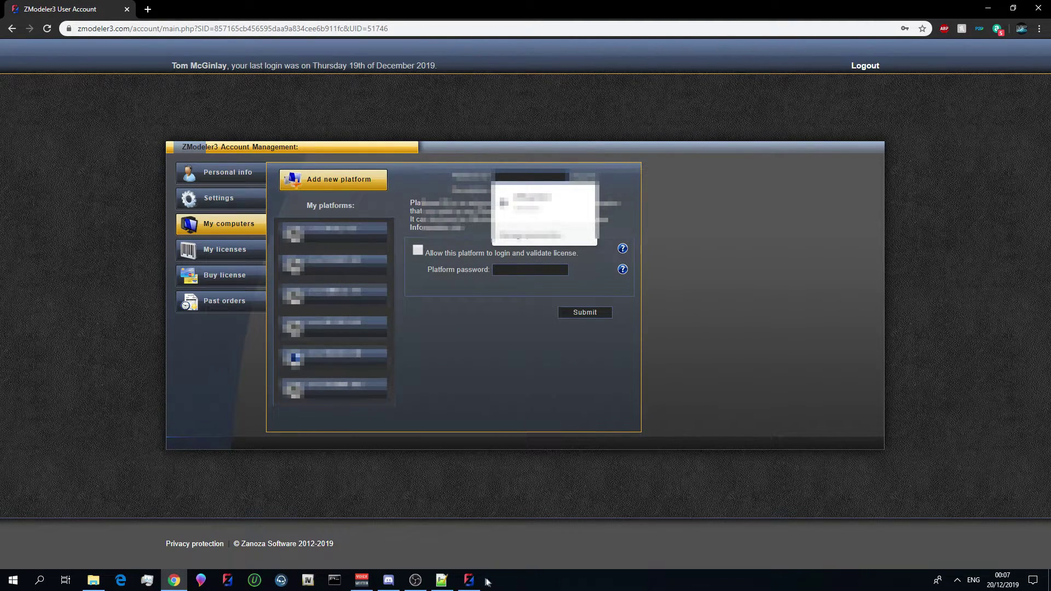
{"action": "mouse_move", "coordinate": [482, 582]}
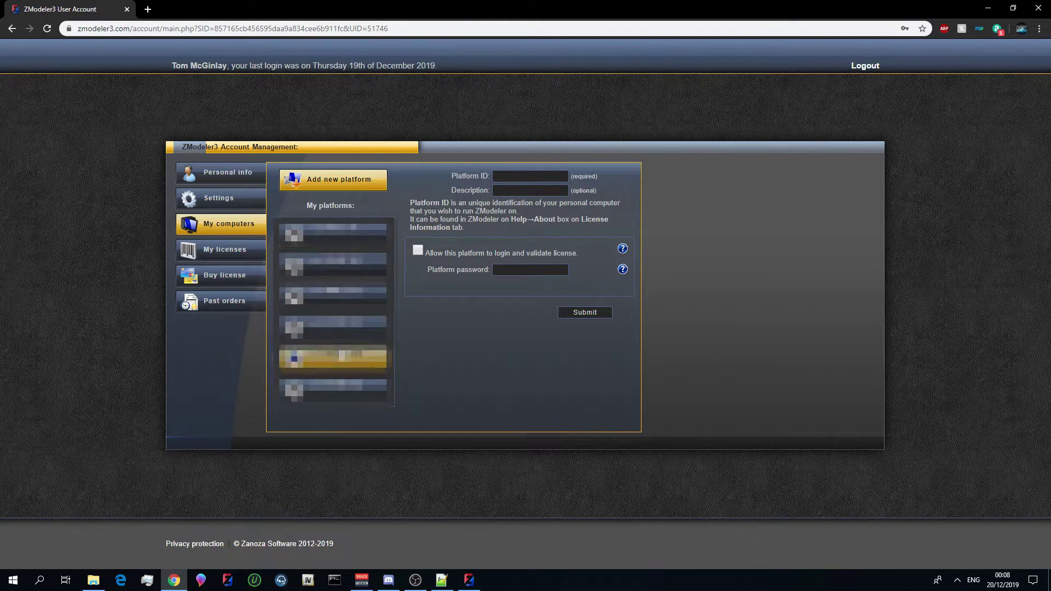
Step: Open My licenses to view the active Standard 60-day license, 46 days left
{"action": "left_click", "coordinate": [326, 206]}
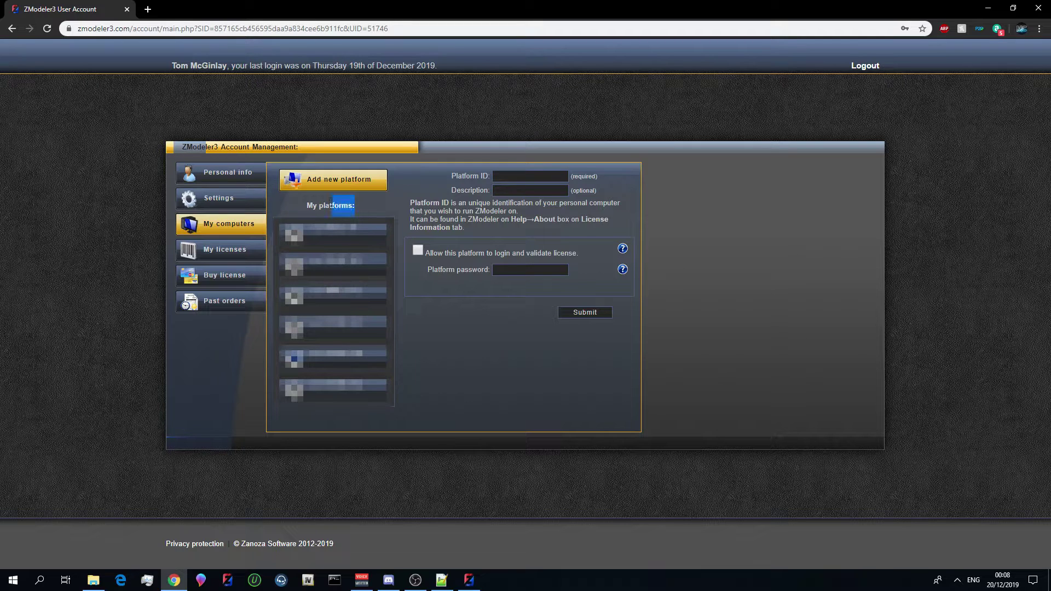
{"action": "left_click_drag", "start_coordinate": [357, 206], "coordinate": [304, 207]}
{"action": "left_click", "coordinate": [300, 212]}
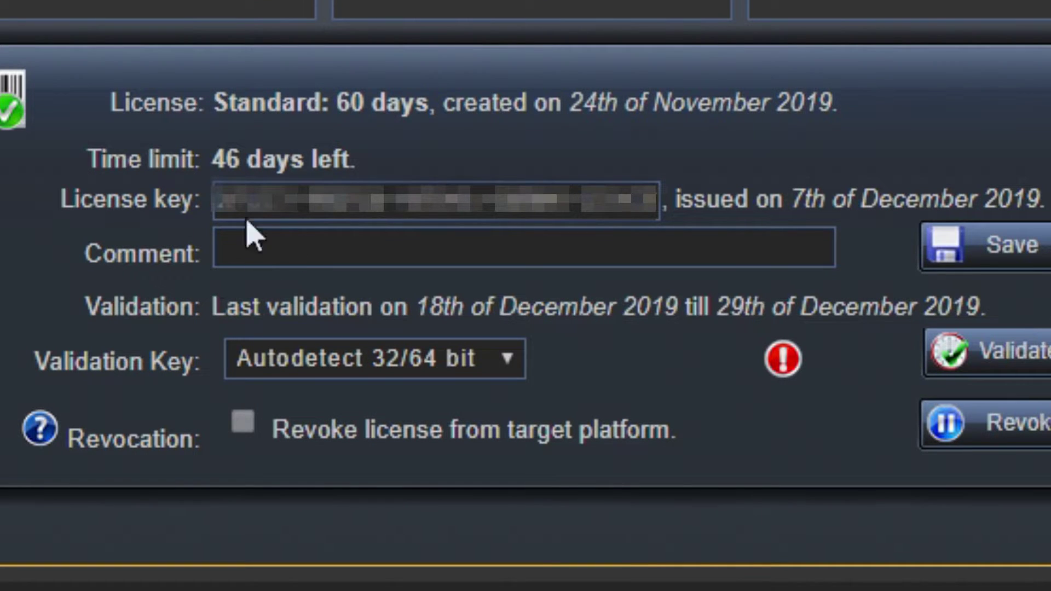
Step: Copy the Standard 60-day license key from the account page
{"action": "left_click_drag", "start_coordinate": [80, 167], "coordinate": [337, 150]}
{"action": "left_click", "coordinate": [363, 157]}
{"action": "left_click_drag", "start_coordinate": [217, 201], "coordinate": [654, 200]}
{"action": "right_click", "coordinate": [644, 214]}
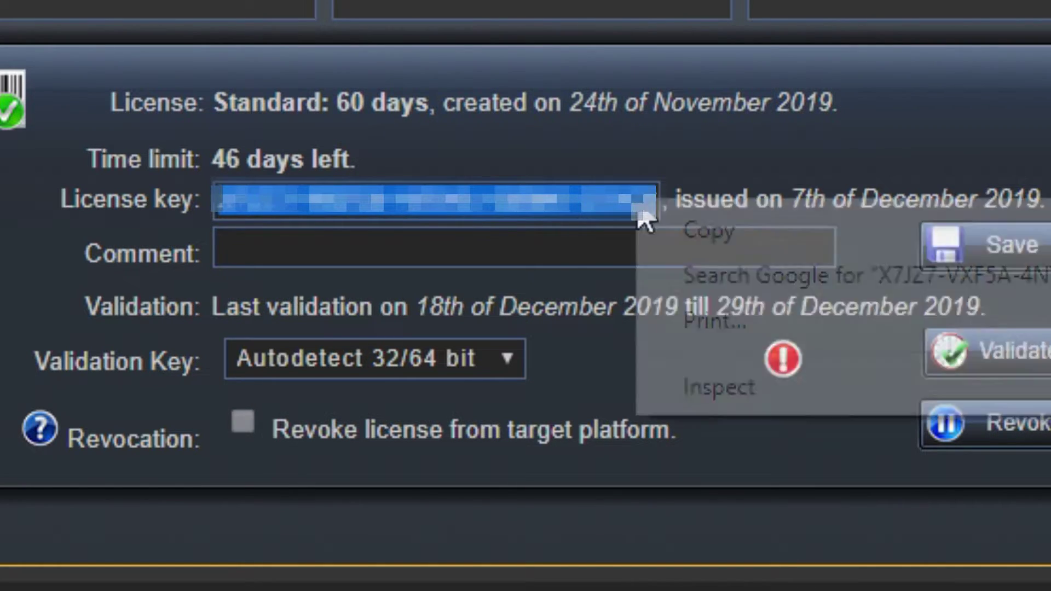
{"action": "left_click", "coordinate": [651, 230]}
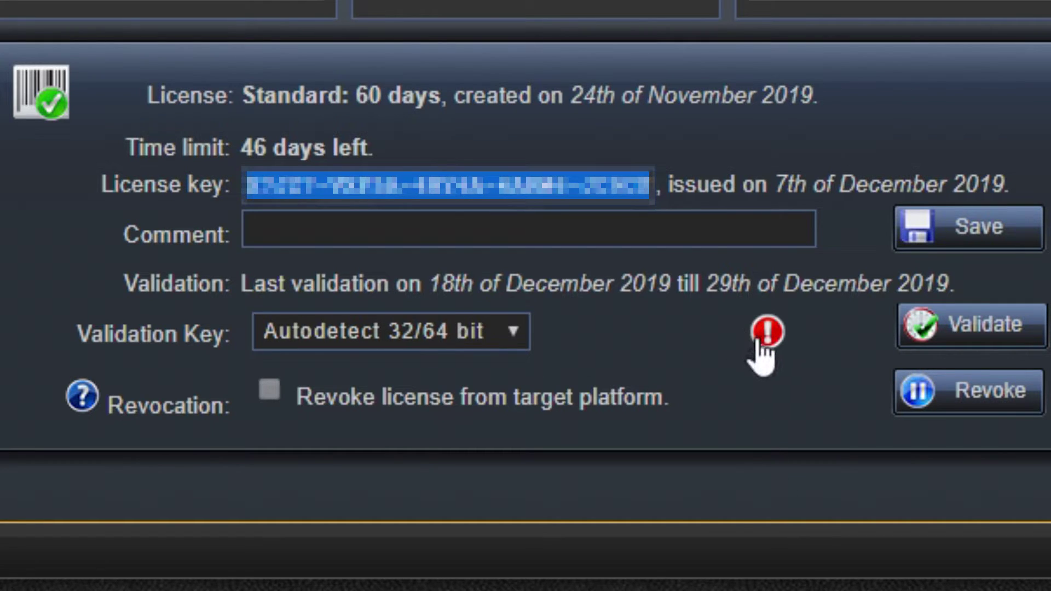
Step: Read the license validation instructions, then select the validation key
{"action": "left_click", "coordinate": [760, 343]}
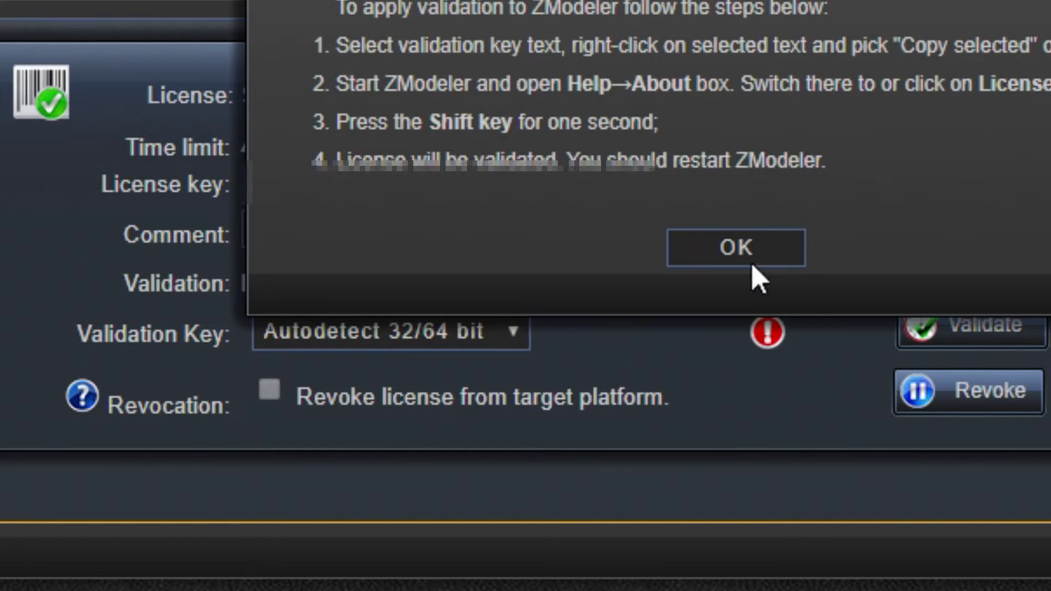
{"action": "left_click", "coordinate": [735, 256]}
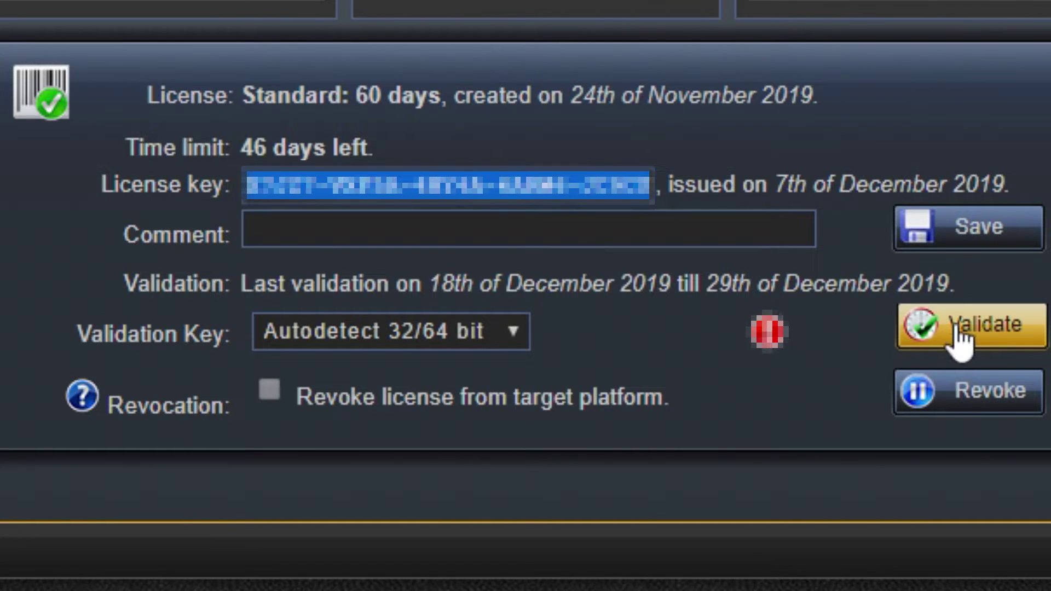
{"action": "mouse_move", "coordinate": [776, 331]}
{"action": "left_mouse_down"}
{"action": "mouse_move", "coordinate": [539, 332]}
{"action": "mouse_move", "coordinate": [766, 331]}
{"action": "left_mouse_up"}
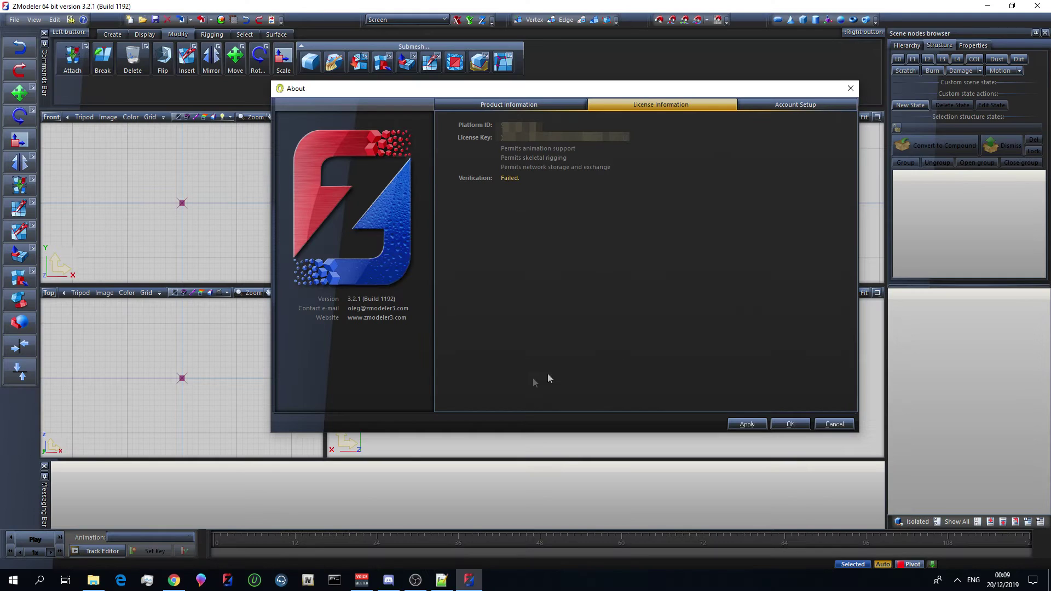
Step: Copy the license key again from the account page and return to ZModeler
{"action": "left_click", "coordinate": [174, 580]}
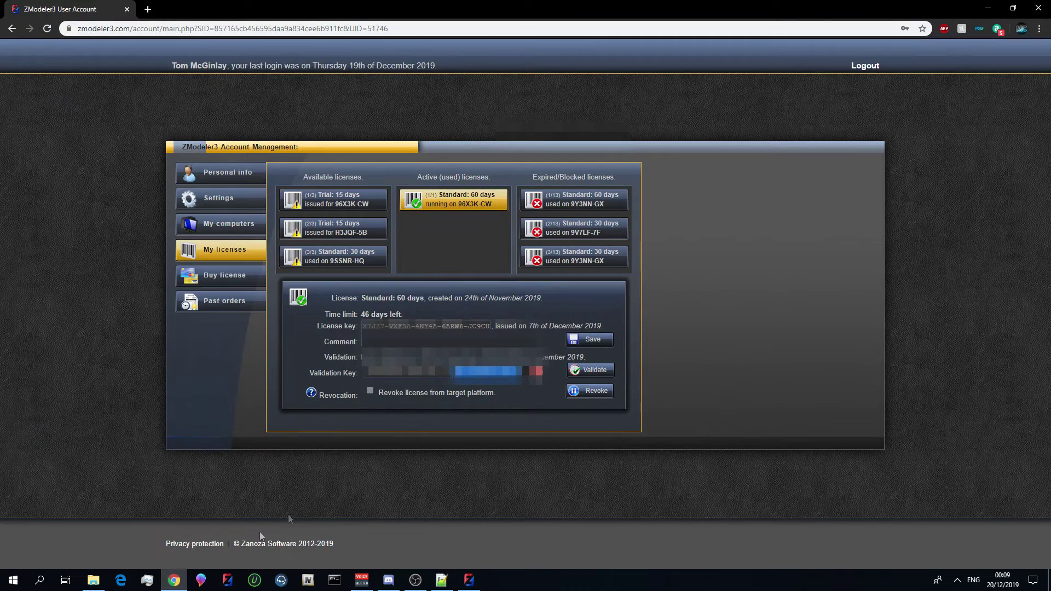
{"action": "left_click_drag", "start_coordinate": [362, 326], "coordinate": [490, 327]}
{"action": "right_click", "coordinate": [483, 328]}
{"action": "left_click", "coordinate": [501, 334]}
{"action": "left_click", "coordinate": [469, 582]}
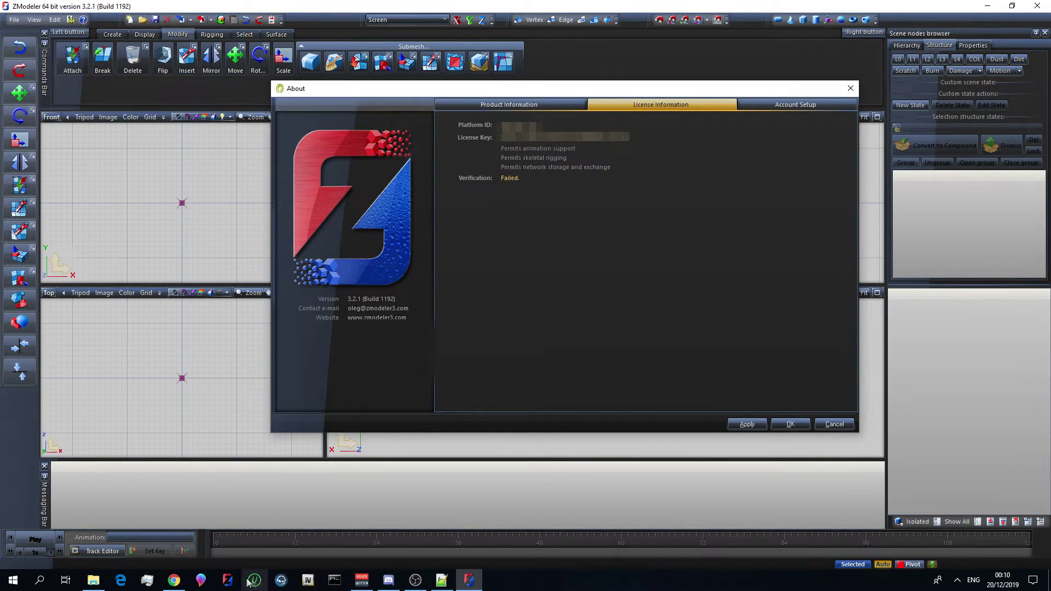
Step: Recheck the account licenses page, then cancel ZModeler's About dialog
{"action": "left_click", "coordinate": [182, 584]}
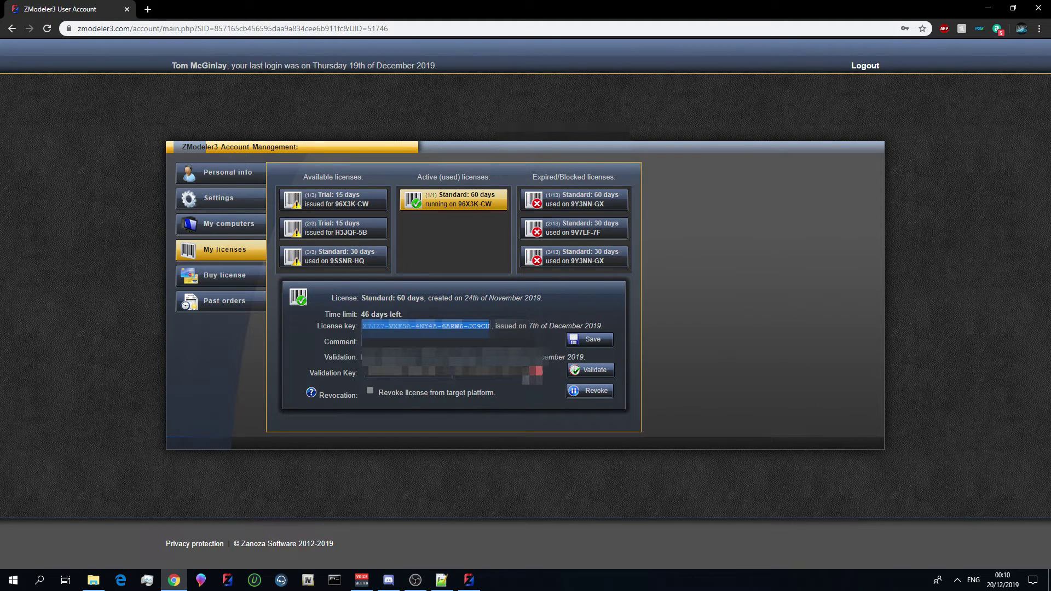
{"action": "right_click", "coordinate": [449, 367]}
{"action": "left_click", "coordinate": [469, 580]}
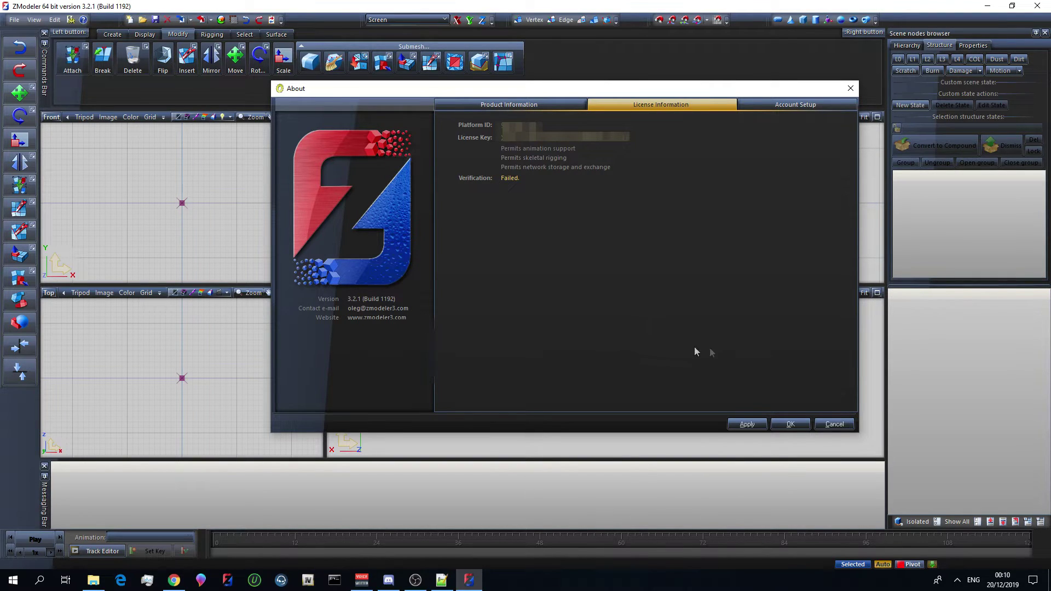
{"action": "left_click", "coordinate": [836, 425]}
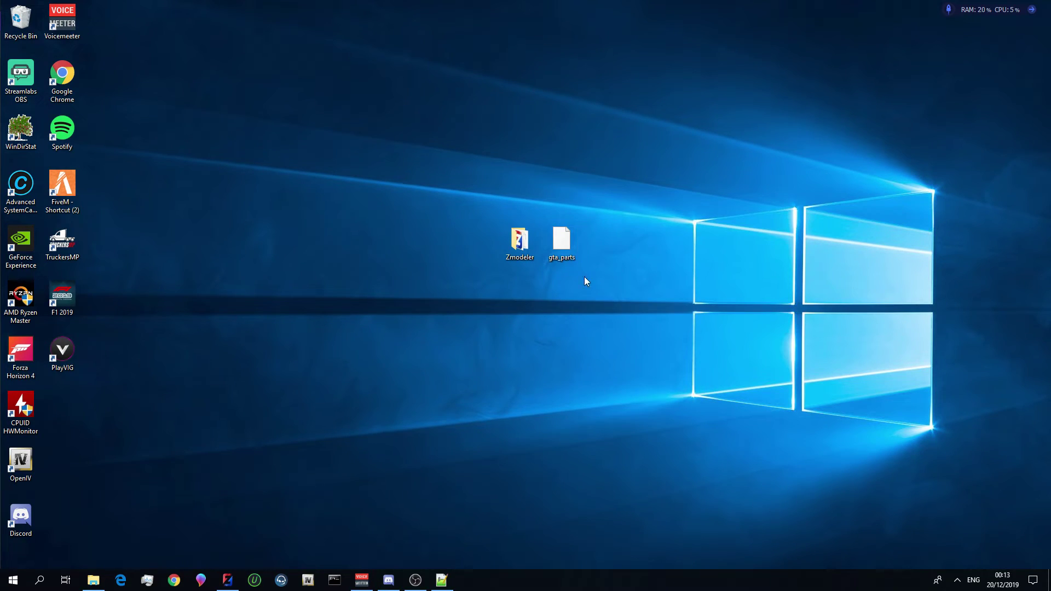
Step: Open the Install folder inside the desktop Zmodeler folder
{"action": "left_click", "coordinate": [561, 241]}
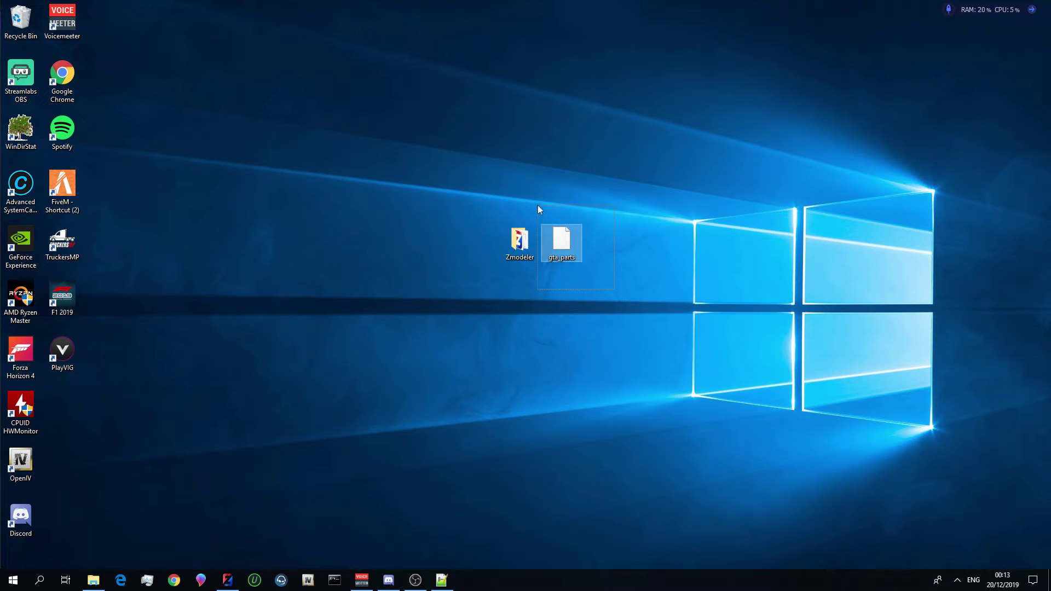
{"action": "left_click_drag", "start_coordinate": [522, 250], "coordinate": [446, 255]}
{"action": "double_click", "coordinate": [446, 255]}
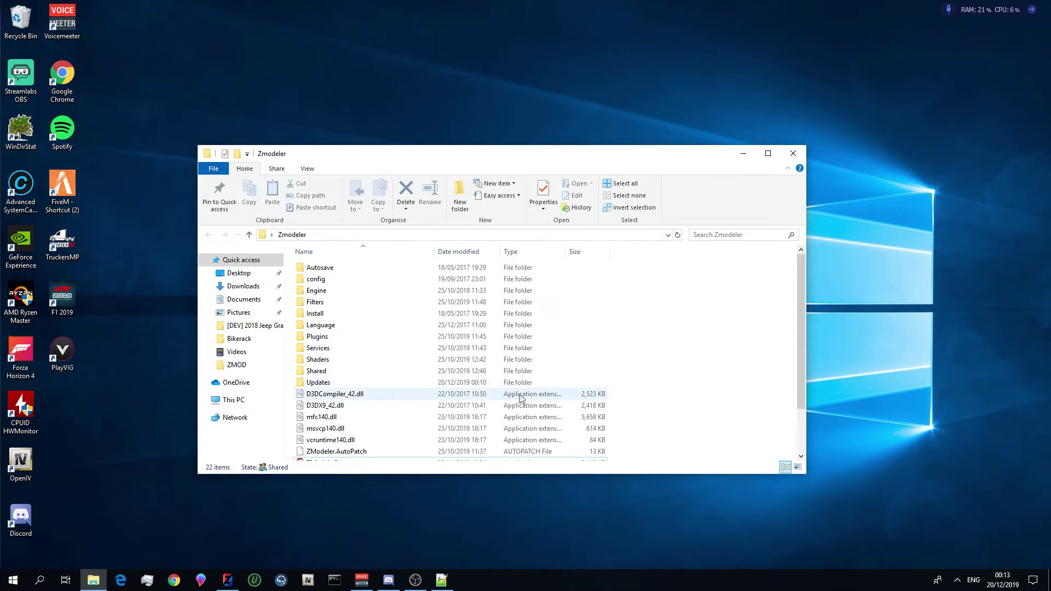
{"action": "left_click", "coordinate": [397, 314]}
Step: Move gta_parts from the desktop into Install, then close Explorer with Alt+F4
{"action": "left_click_drag", "start_coordinate": [405, 163], "coordinate": [391, 273]}
{"action": "left_click_drag", "start_coordinate": [563, 246], "coordinate": [606, 415]}
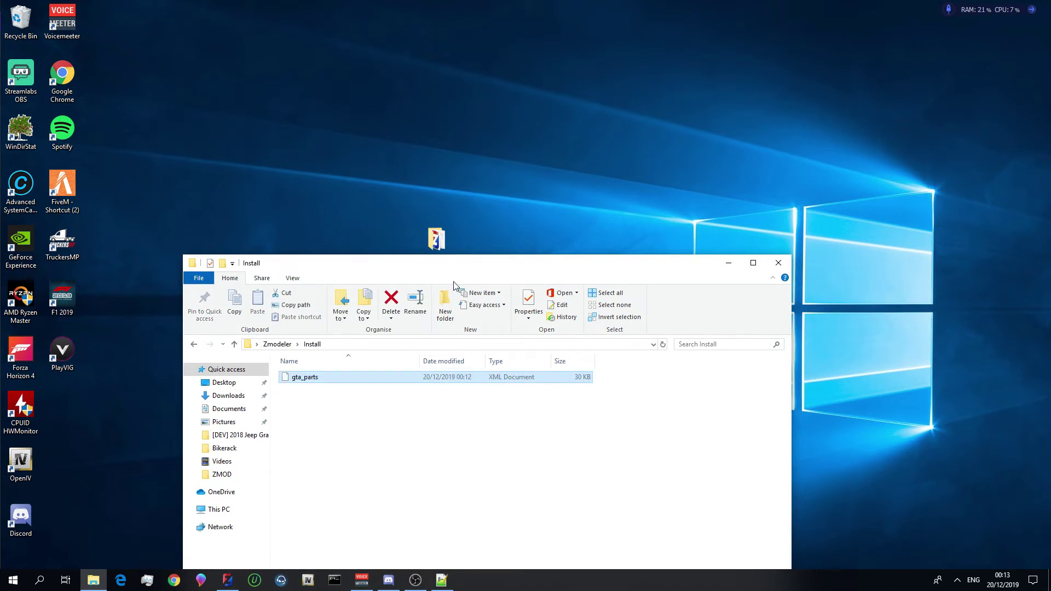
{"action": "left_click_drag", "start_coordinate": [447, 263], "coordinate": [417, 107]}
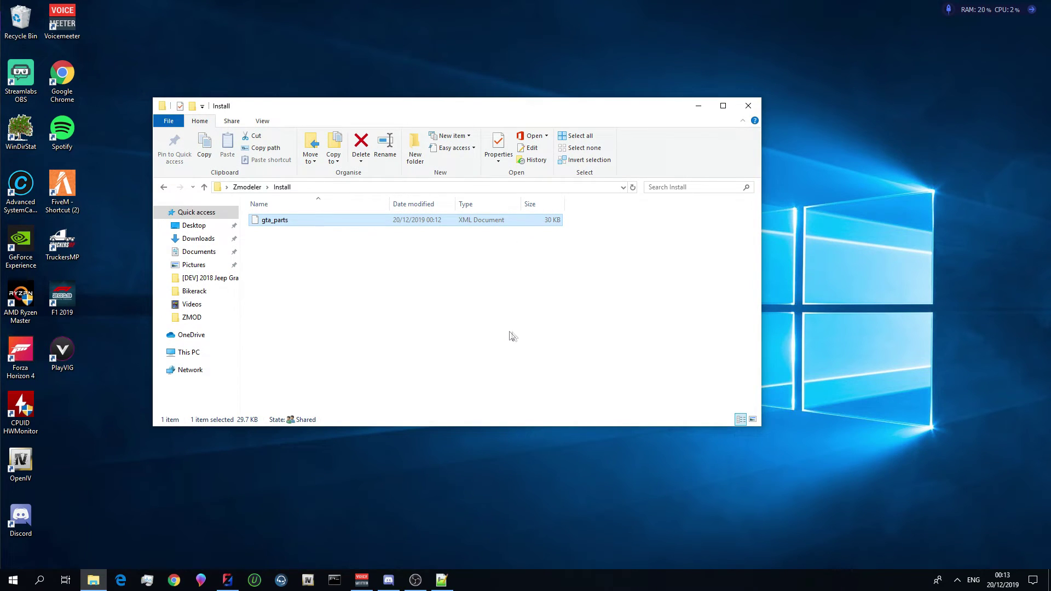
{"action": "key", "text": "alt+F4"}
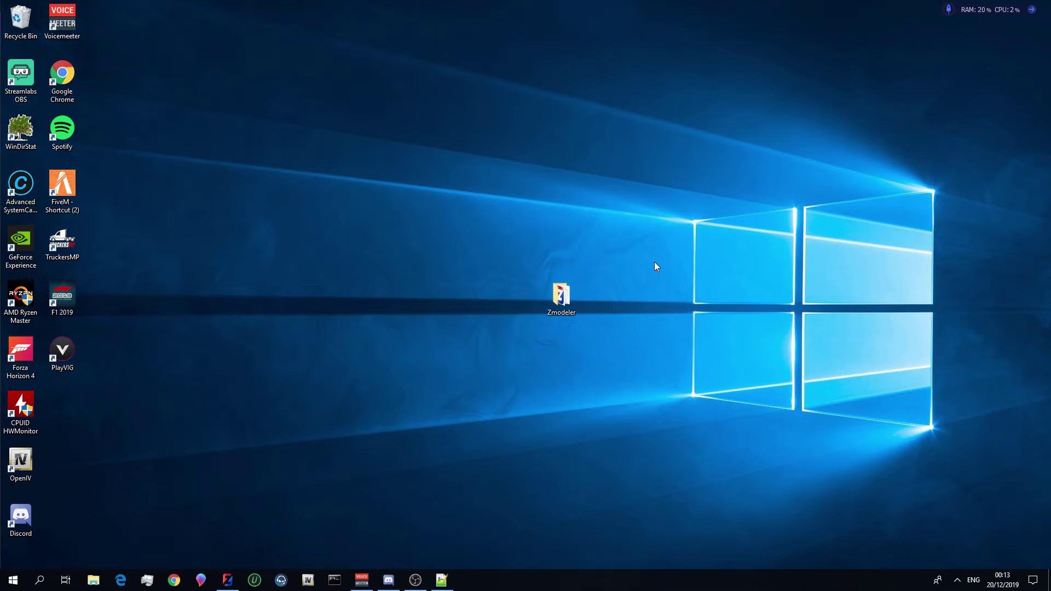